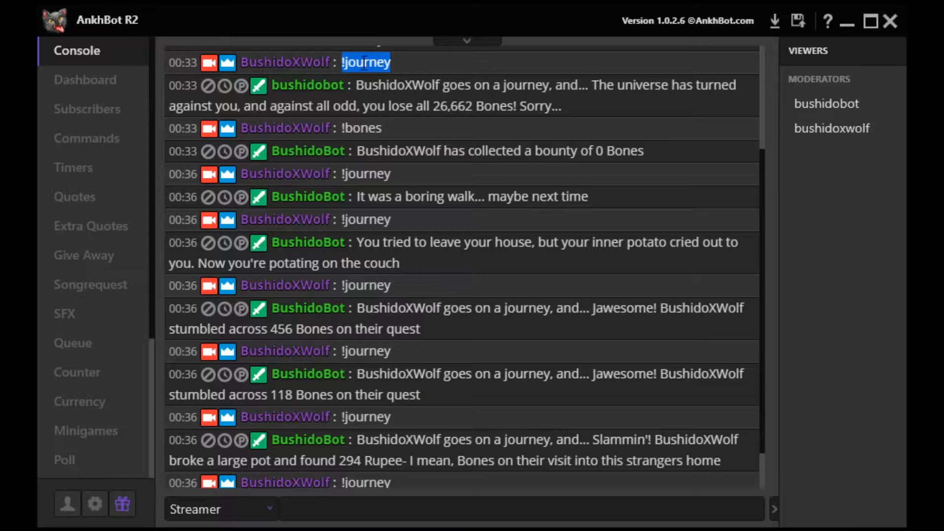
Examine the first !journey exchange in the console chat log, including the bot's reply about losing all Bones
{"action": "left_click", "coordinate": [364, 89]}
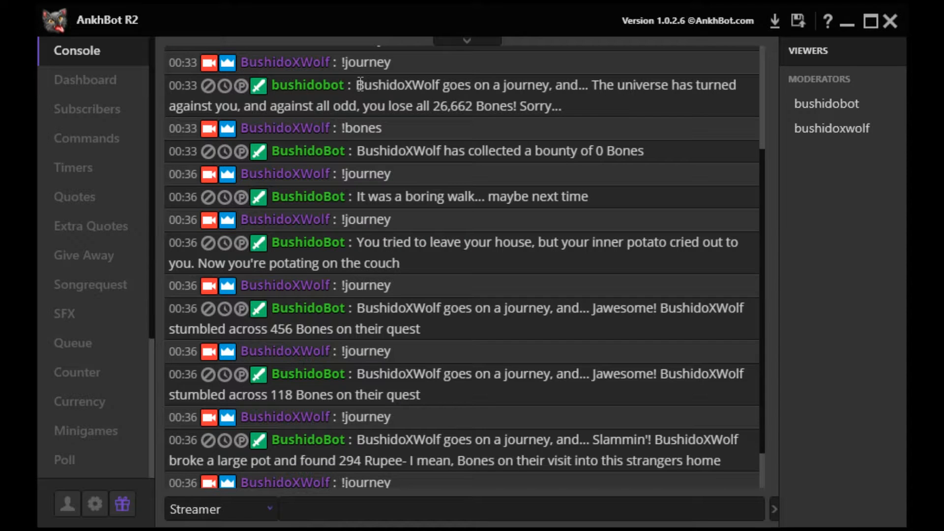
{"action": "left_click_drag", "start_coordinate": [362, 84], "coordinate": [571, 109]}
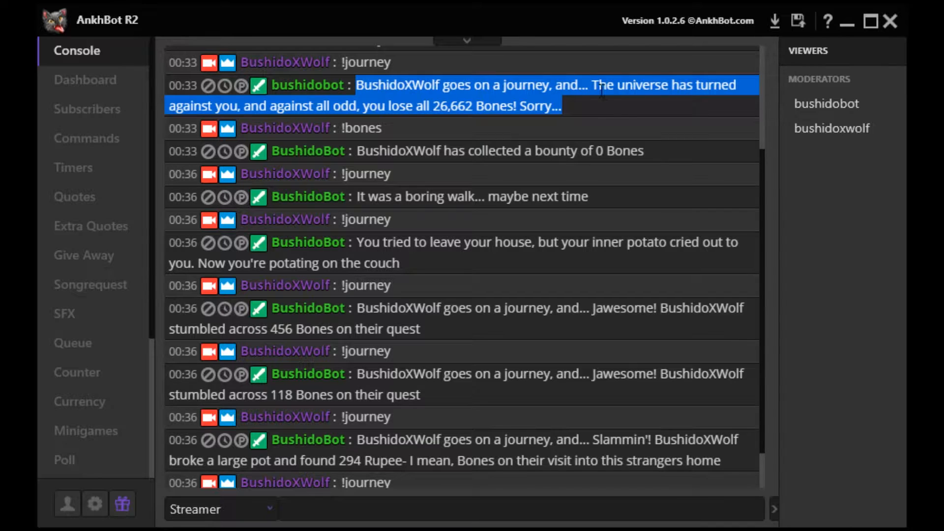
{"action": "double_click", "coordinate": [494, 105]}
{"action": "left_click", "coordinate": [533, 107]}
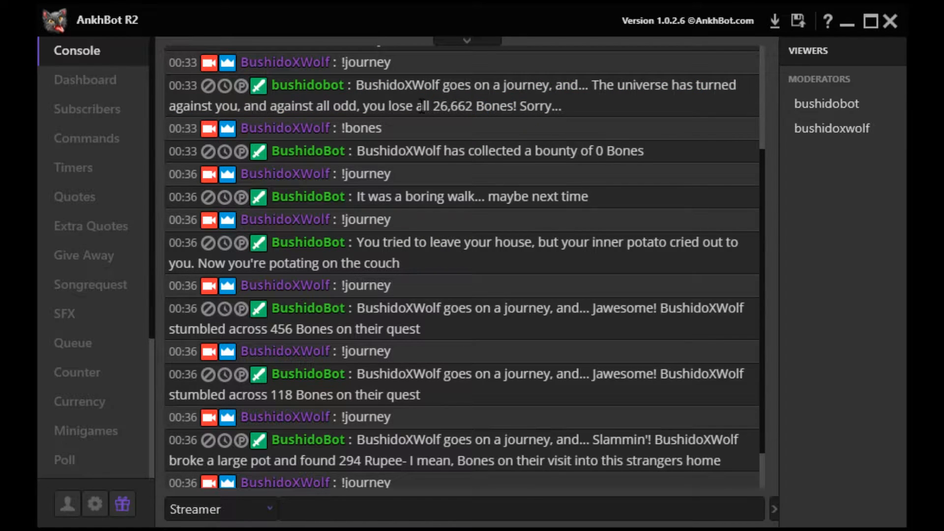
{"action": "left_click_drag", "start_coordinate": [433, 107], "coordinate": [567, 113]}
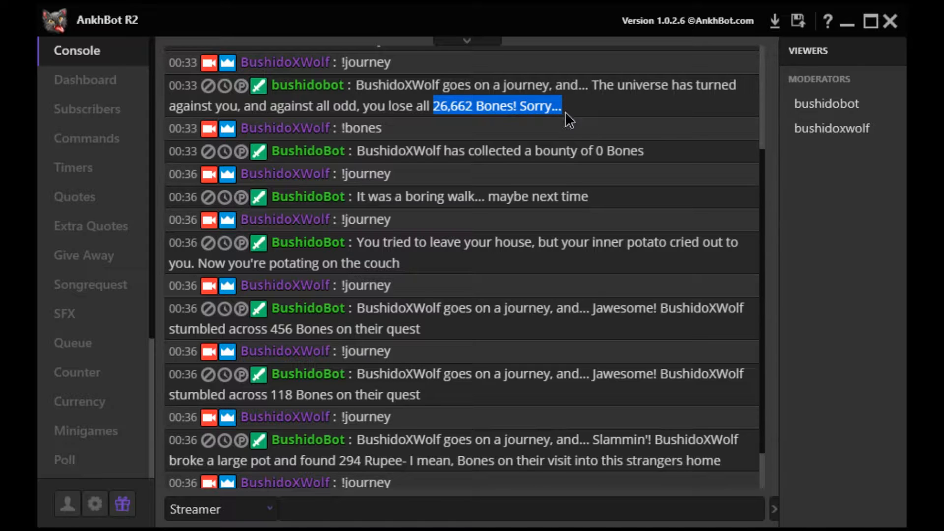
{"action": "left_click", "coordinate": [565, 111]}
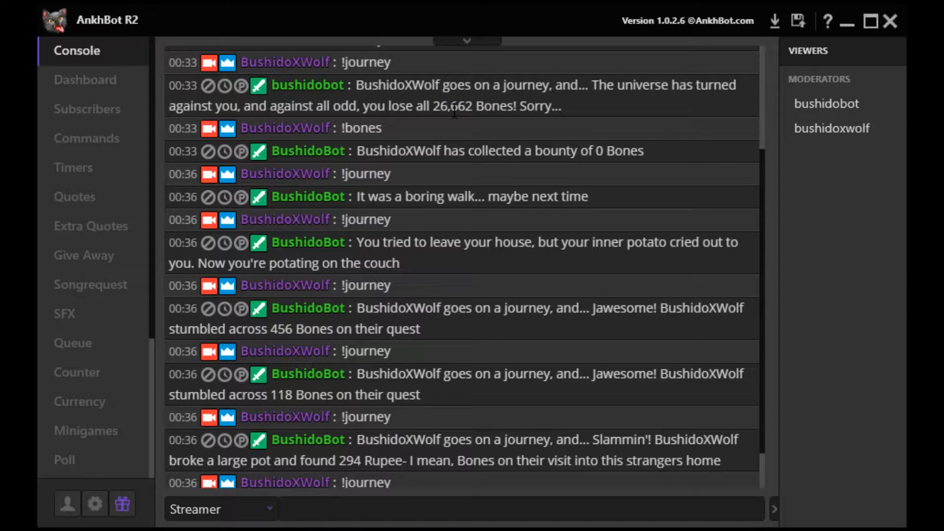
{"action": "scroll", "coordinate": [454, 111], "scroll_direction": "up", "scroll_amount": 3}
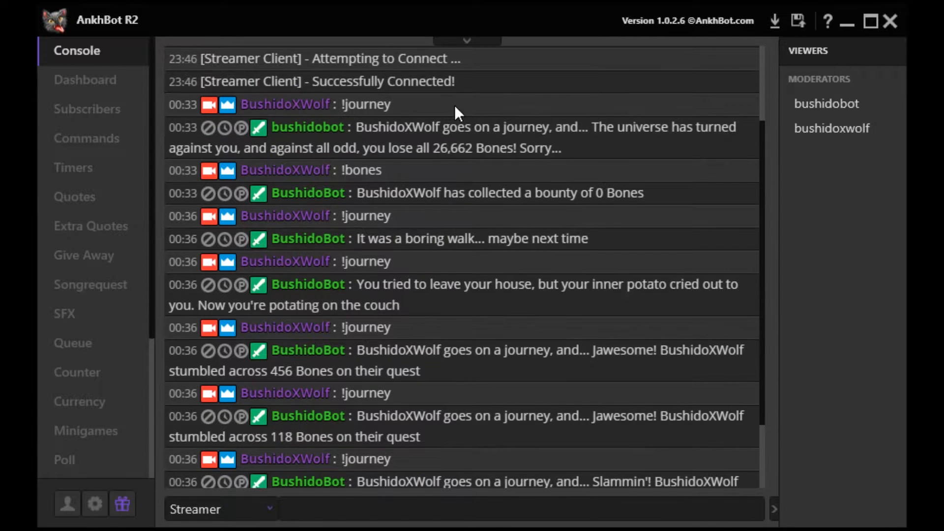
{"action": "scroll", "coordinate": [530, 124], "scroll_direction": "down", "scroll_amount": 2}
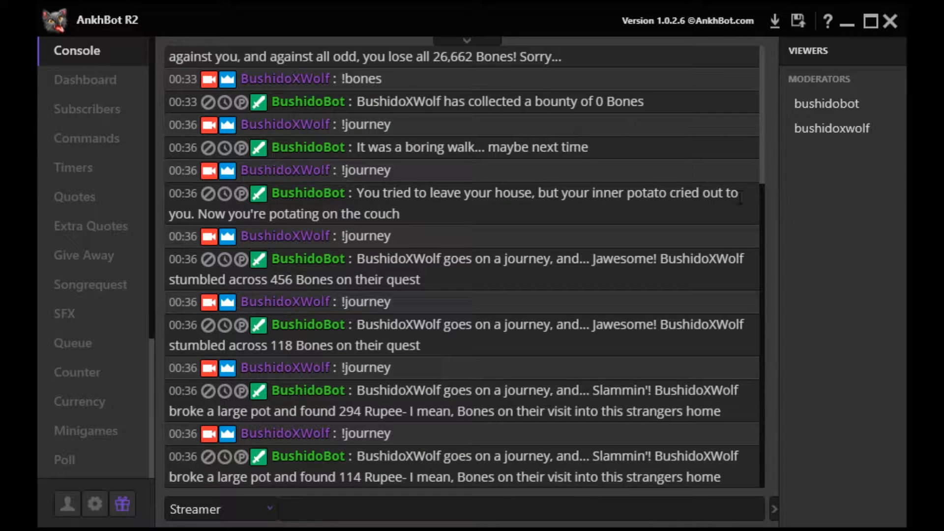
{"action": "scroll", "coordinate": [591, 69], "scroll_direction": "up", "scroll_amount": 1}
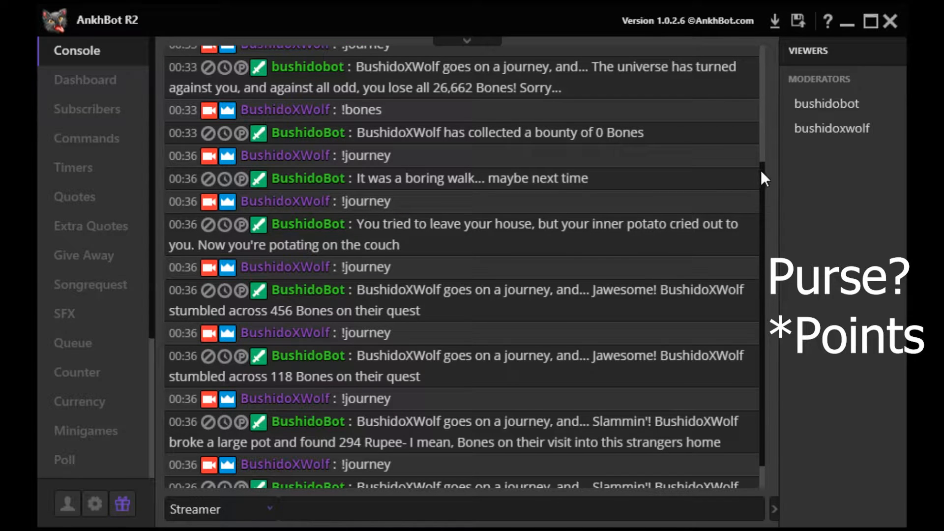
{"action": "left_click_drag", "start_coordinate": [760, 169], "coordinate": [760, 199]}
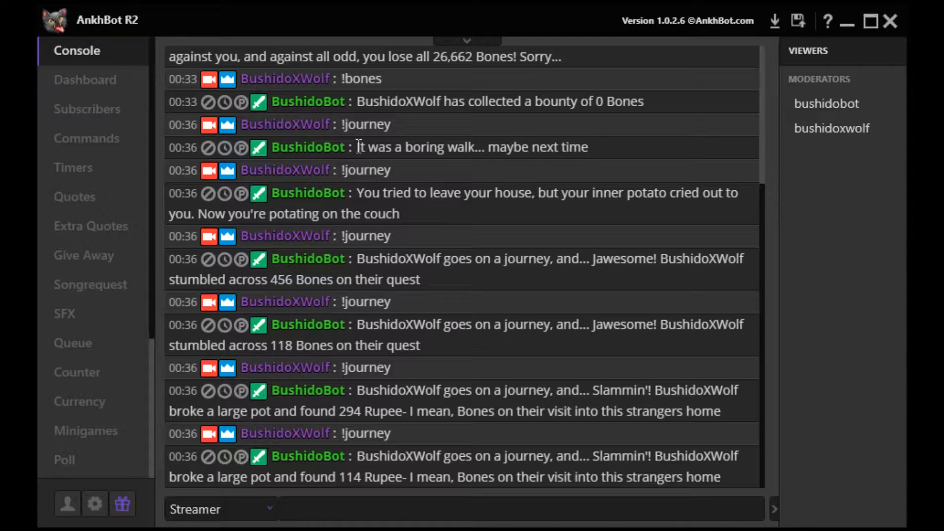
Examine the bot's other !journey replies in the chat log: the boring walk, the inner potato and the found Bones
{"action": "left_click_drag", "start_coordinate": [356, 147], "coordinate": [608, 150]}
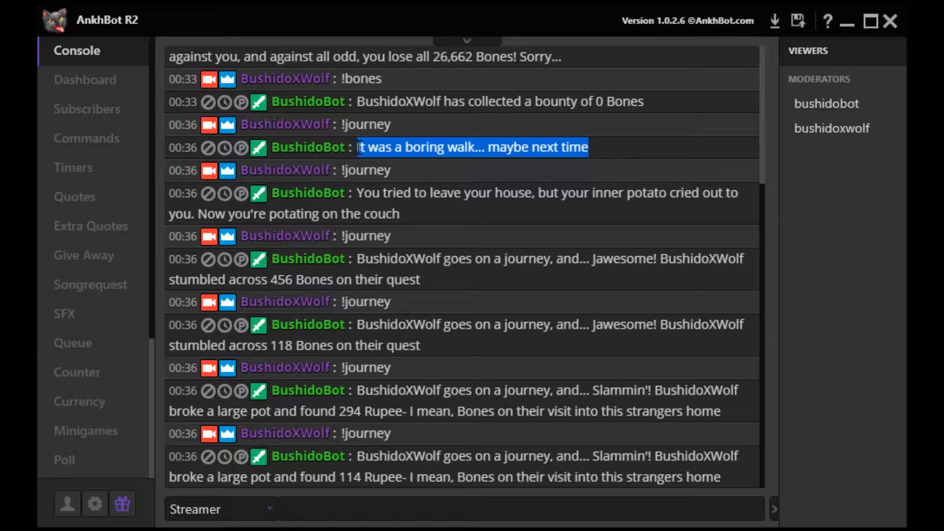
{"action": "left_click", "coordinate": [363, 171]}
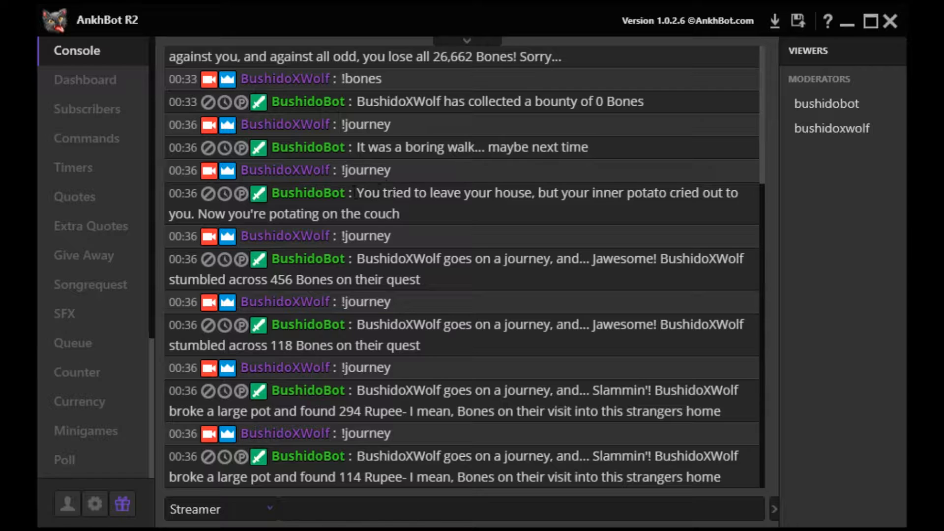
{"action": "left_click_drag", "start_coordinate": [355, 192], "coordinate": [400, 215]}
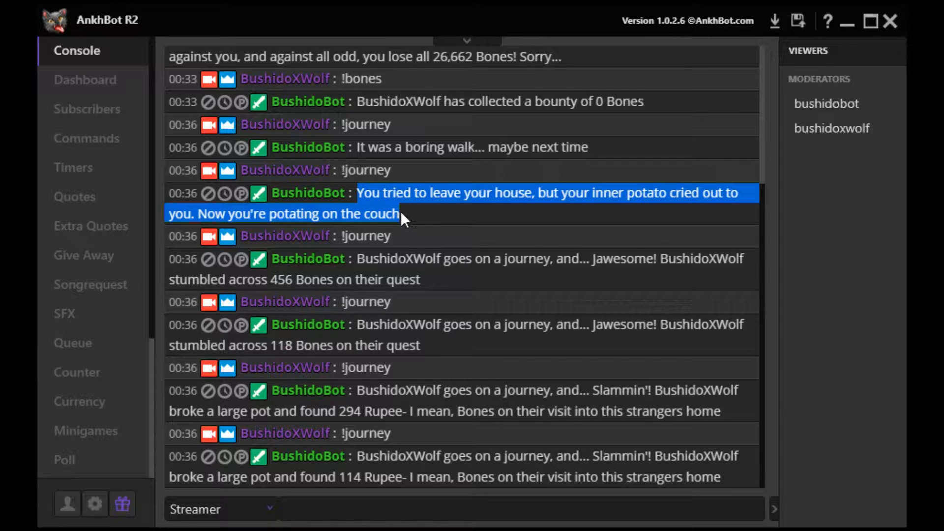
{"action": "left_click", "coordinate": [399, 212]}
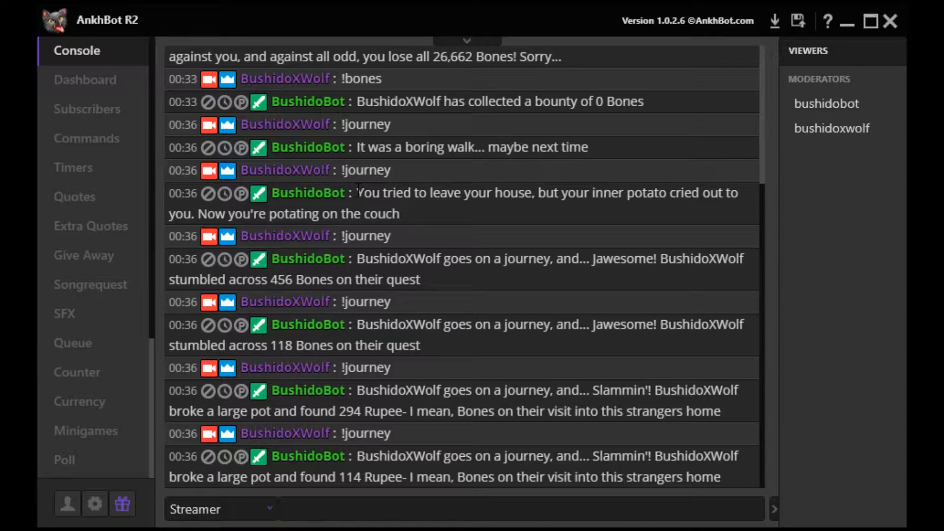
{"action": "left_click_drag", "start_coordinate": [356, 193], "coordinate": [398, 210]}
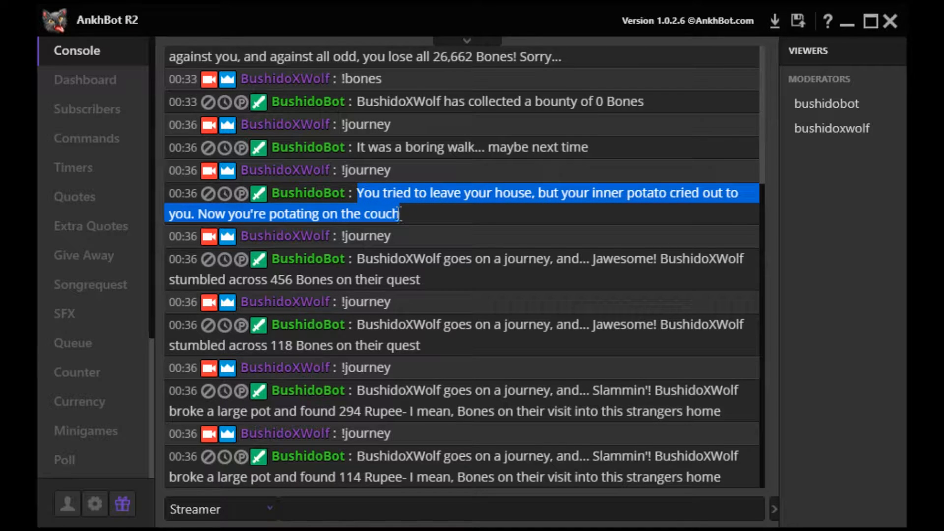
{"action": "left_click", "coordinate": [398, 212]}
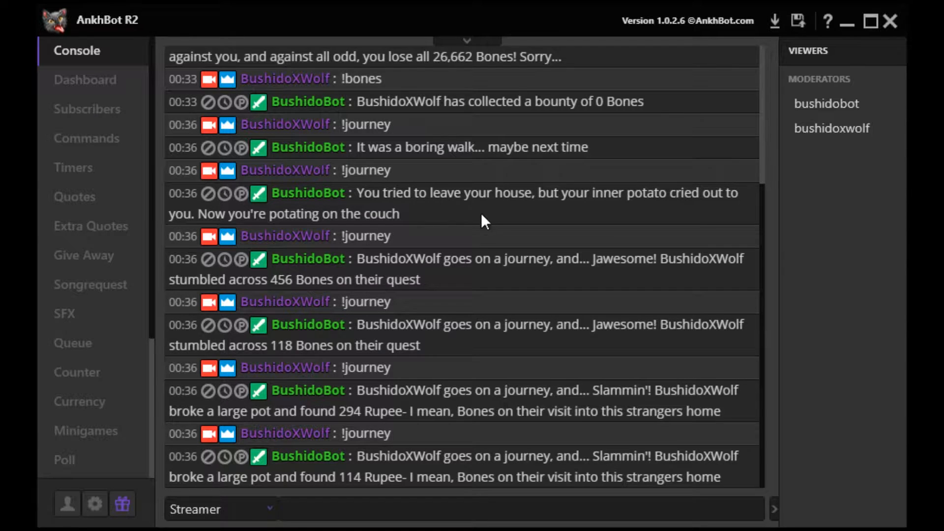
{"action": "double_click", "coordinate": [281, 280]}
Open the !journey command for editing and examine its cost setting
{"action": "left_click", "coordinate": [98, 403]}
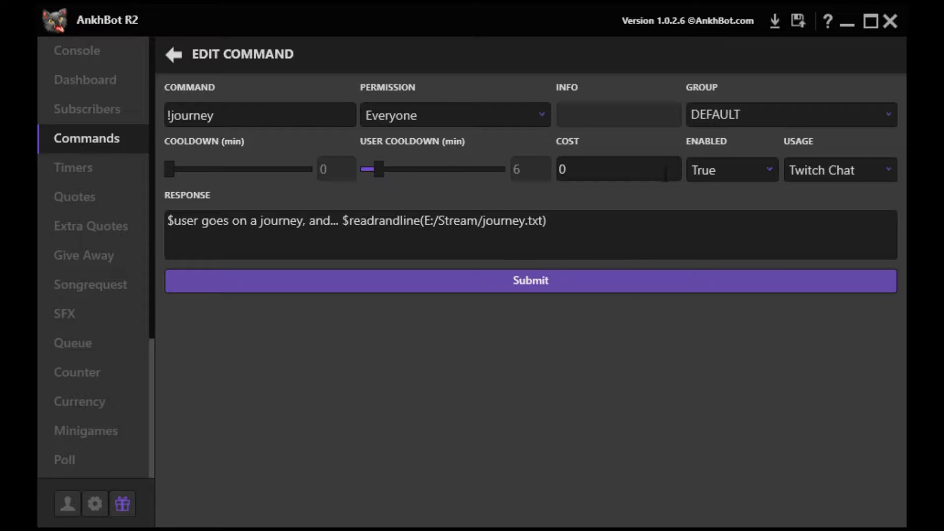
{"action": "left_click", "coordinate": [586, 172]}
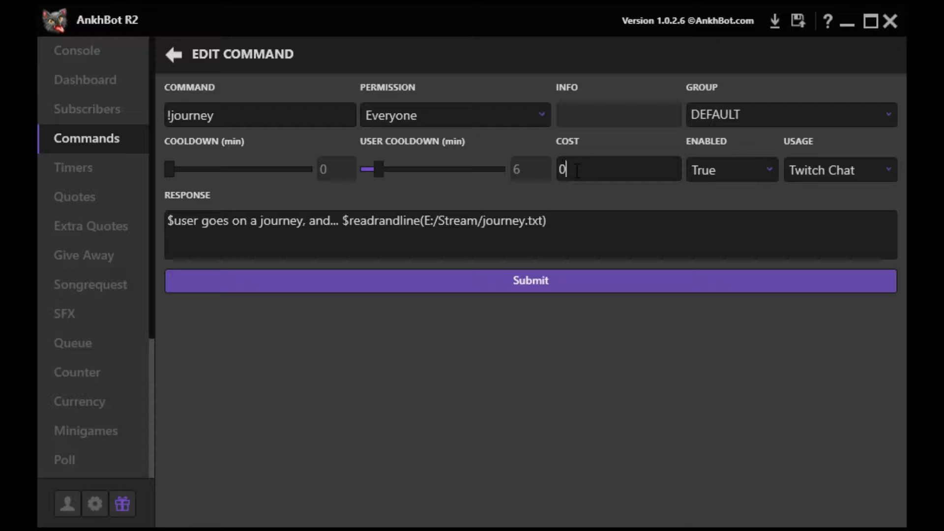
{"action": "left_click_drag", "start_coordinate": [568, 173], "coordinate": [561, 172]}
{"action": "left_click", "coordinate": [570, 172]}
{"action": "left_click", "coordinate": [582, 171]}
{"action": "left_click", "coordinate": [567, 173]}
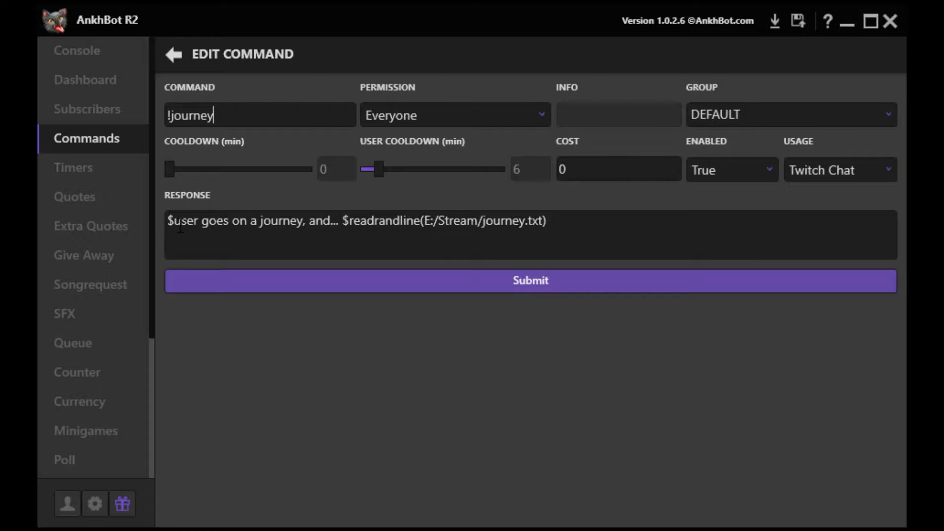
Examine the $user variable and the text "goes on a journey, and..." in the !journey command's response
{"action": "left_click", "coordinate": [183, 225]}
{"action": "double_click", "coordinate": [185, 225]}
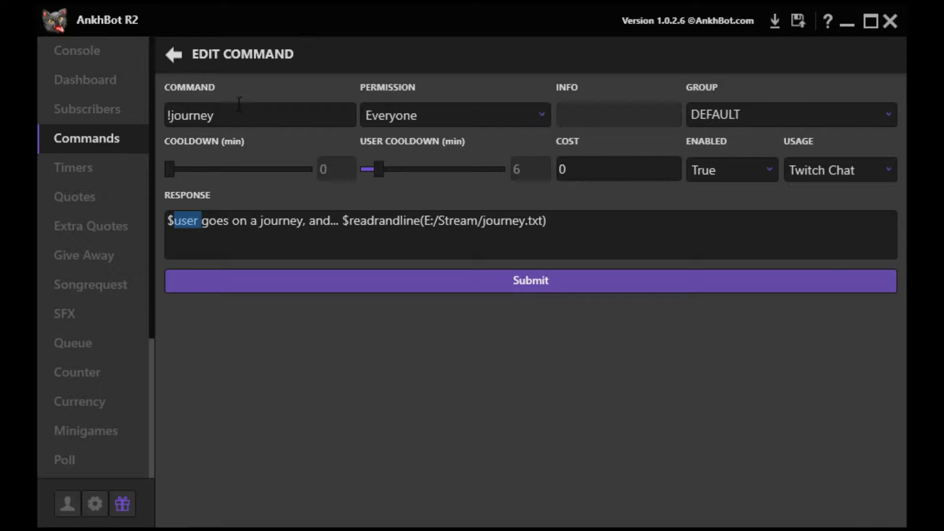
{"action": "left_click_drag", "start_coordinate": [223, 226], "coordinate": [229, 225]}
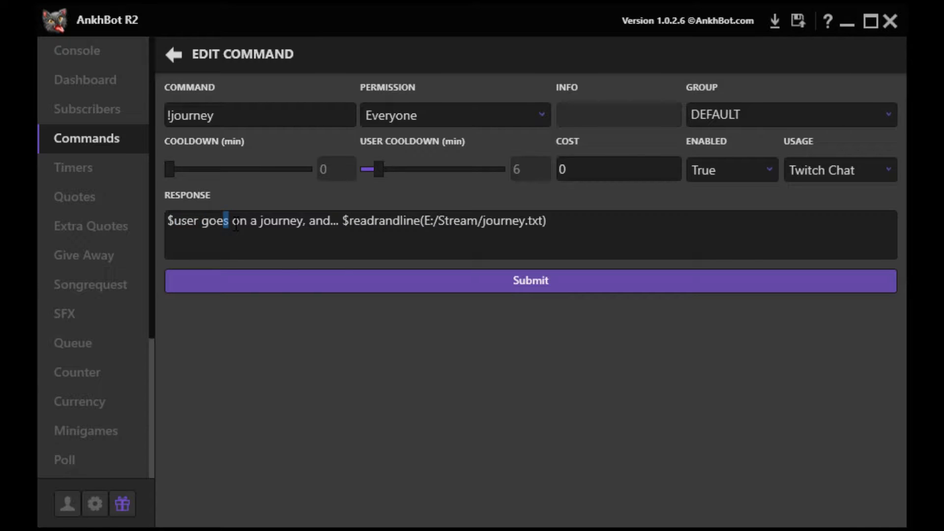
{"action": "left_click", "coordinate": [237, 226]}
{"action": "left_click", "coordinate": [199, 225]}
{"action": "left_click_drag", "start_coordinate": [201, 222], "coordinate": [341, 236]}
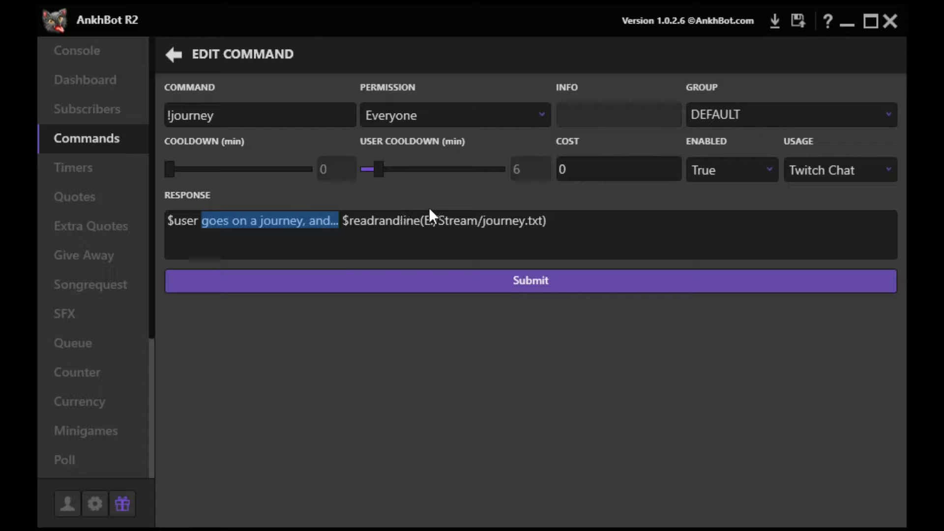
{"action": "left_click", "coordinate": [627, 223]}
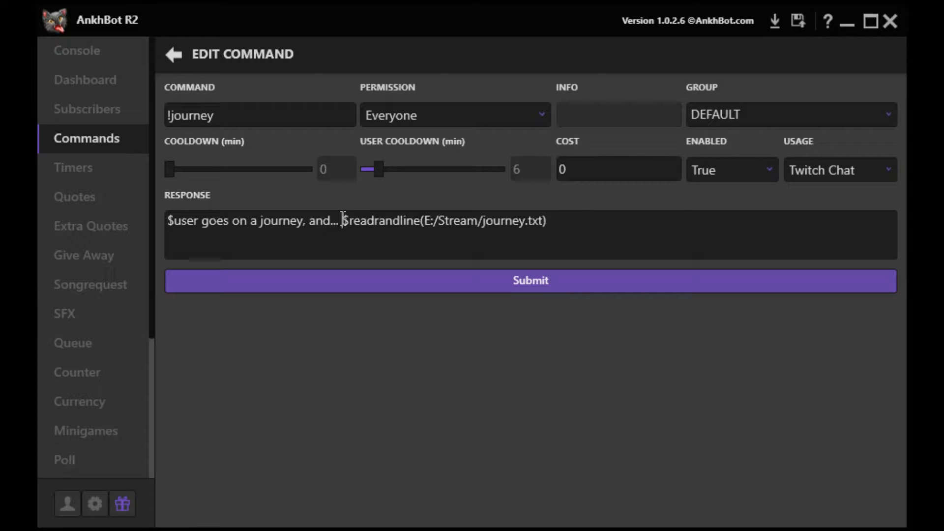
Examine the $readrandline(E:/Stream/journey.txt) part of the response, including its file path and file name
{"action": "left_click_drag", "start_coordinate": [343, 221], "coordinate": [582, 231]}
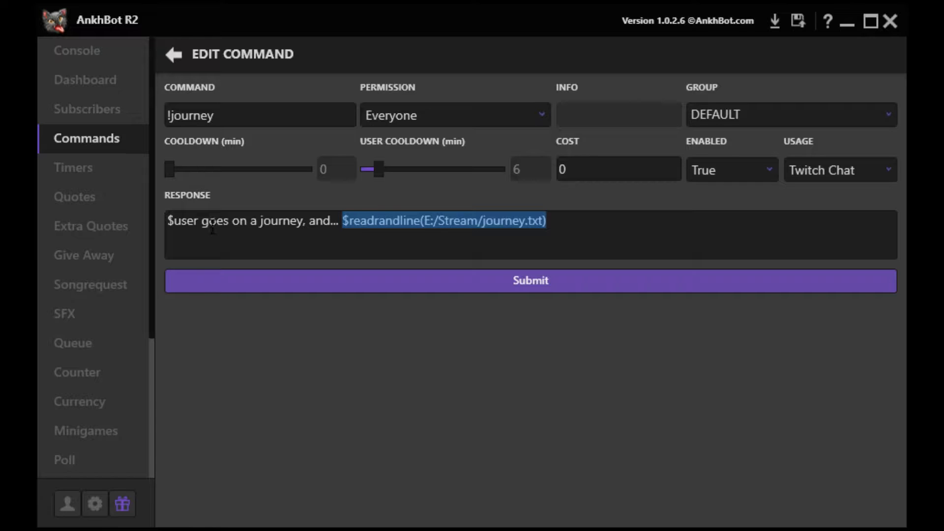
{"action": "left_click", "coordinate": [373, 223]}
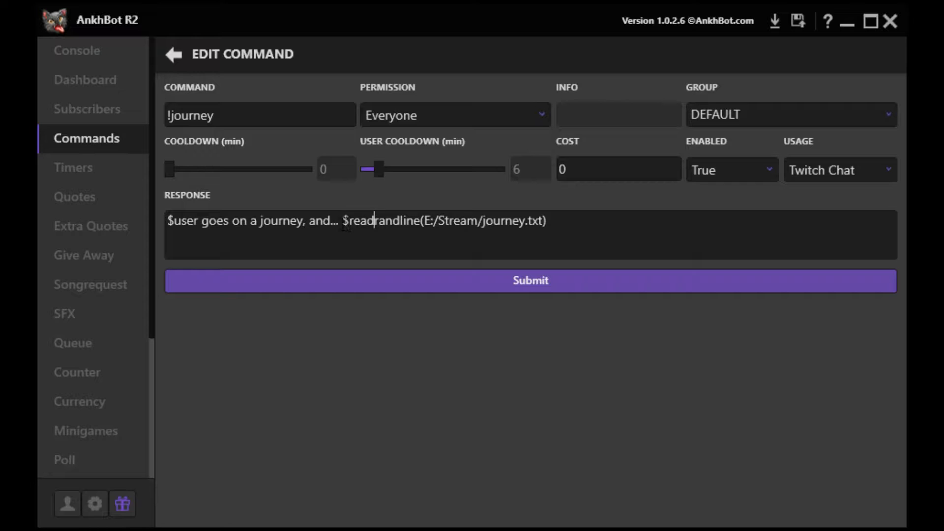
{"action": "left_click_drag", "start_coordinate": [343, 224], "coordinate": [544, 221]}
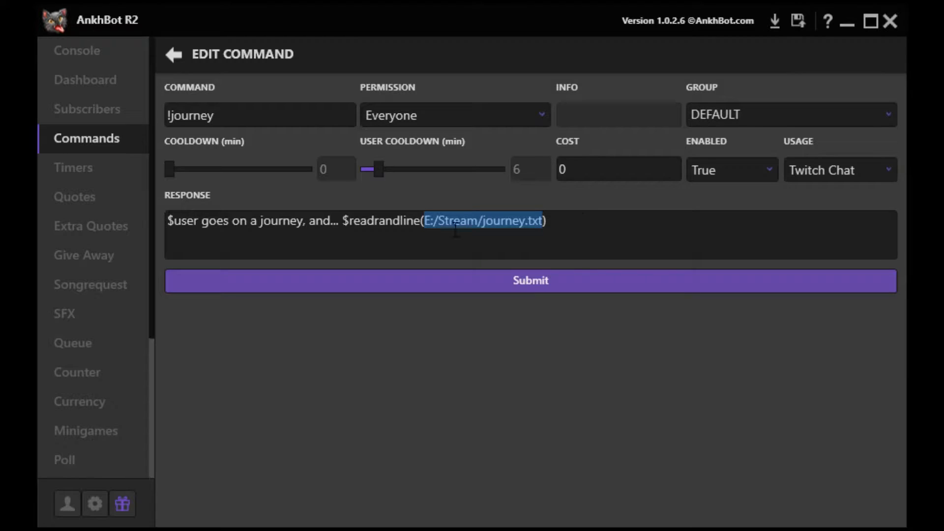
{"action": "left_click_drag", "start_coordinate": [424, 222], "coordinate": [552, 227]}
{"action": "double_click", "coordinate": [552, 227]}
{"action": "left_click", "coordinate": [578, 223]}
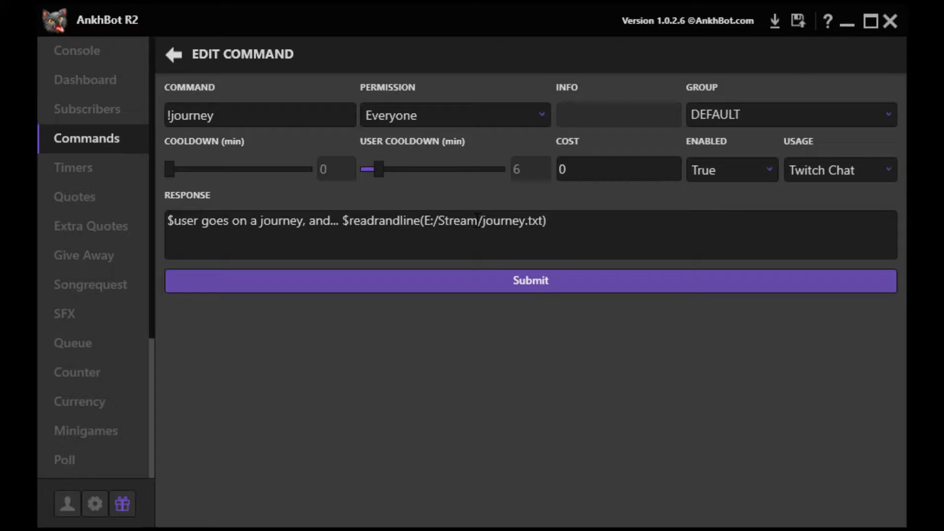
{"action": "left_click_drag", "start_coordinate": [478, 221], "coordinate": [547, 228]}
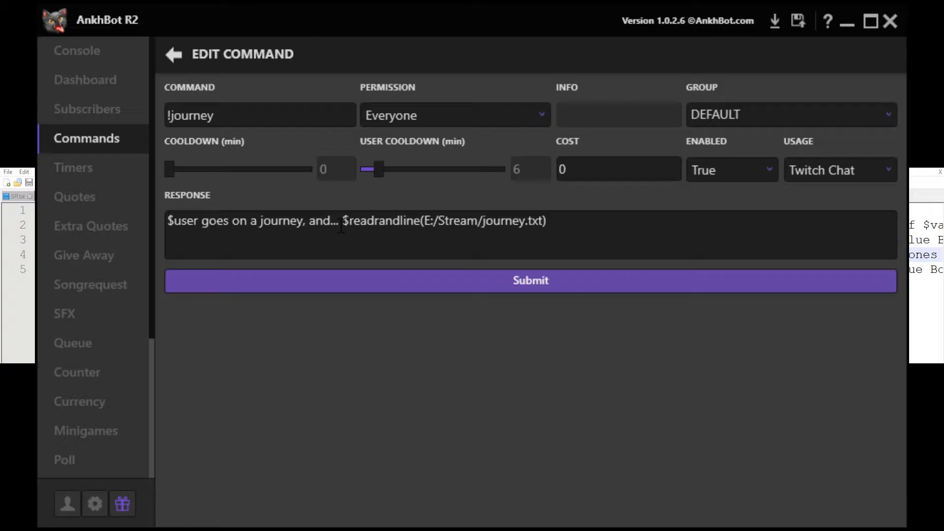
{"action": "left_click_drag", "start_coordinate": [341, 227], "coordinate": [565, 224]}
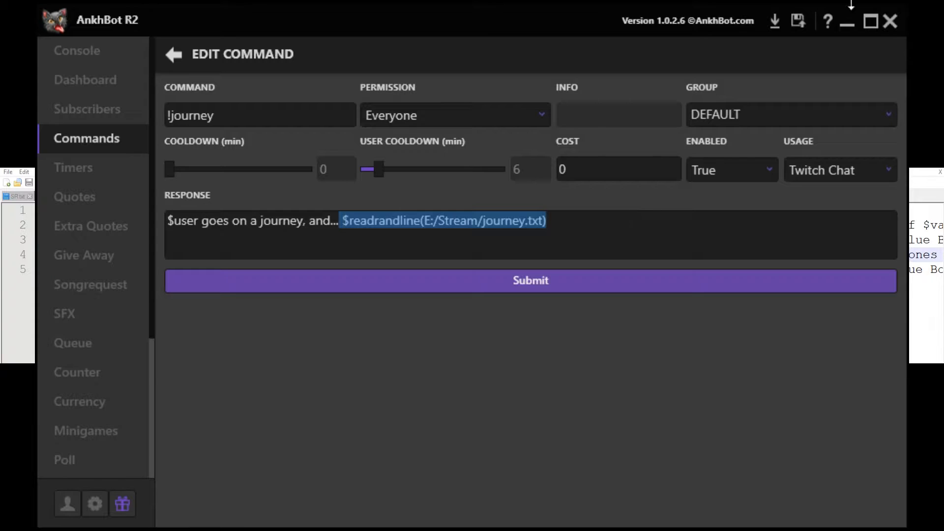
Switch to test_journey.txt in the text editor and examine the $addpoints function in line 1
{"action": "left_click", "coordinate": [854, 17]}
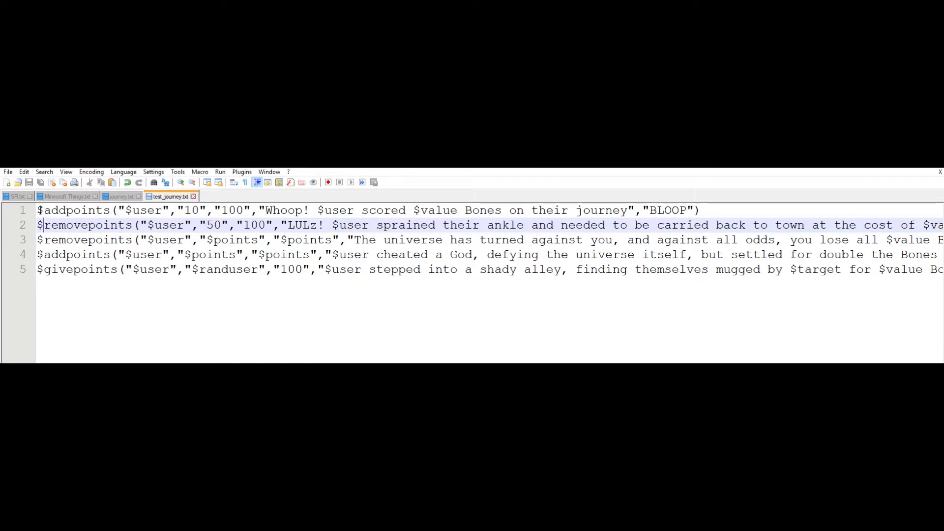
{"action": "left_click_drag", "start_coordinate": [38, 211], "coordinate": [743, 203]}
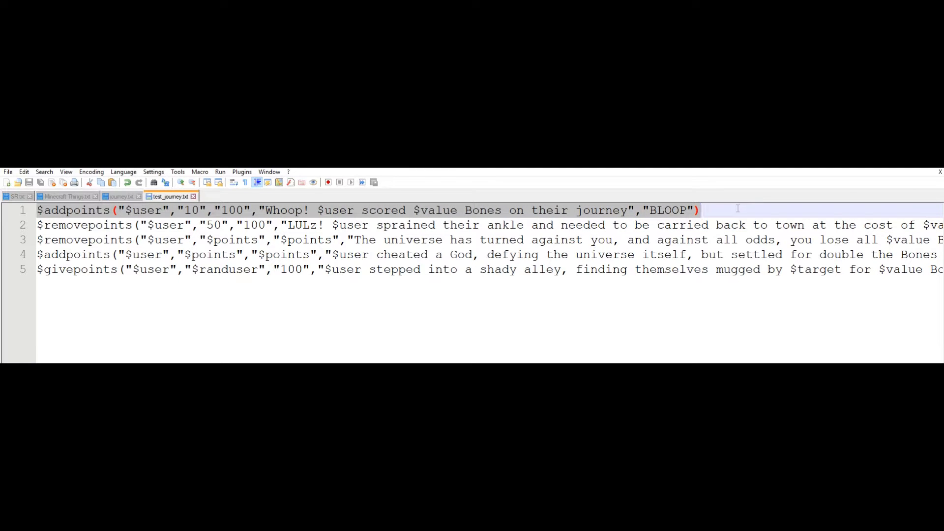
{"action": "left_click", "coordinate": [23, 216]}
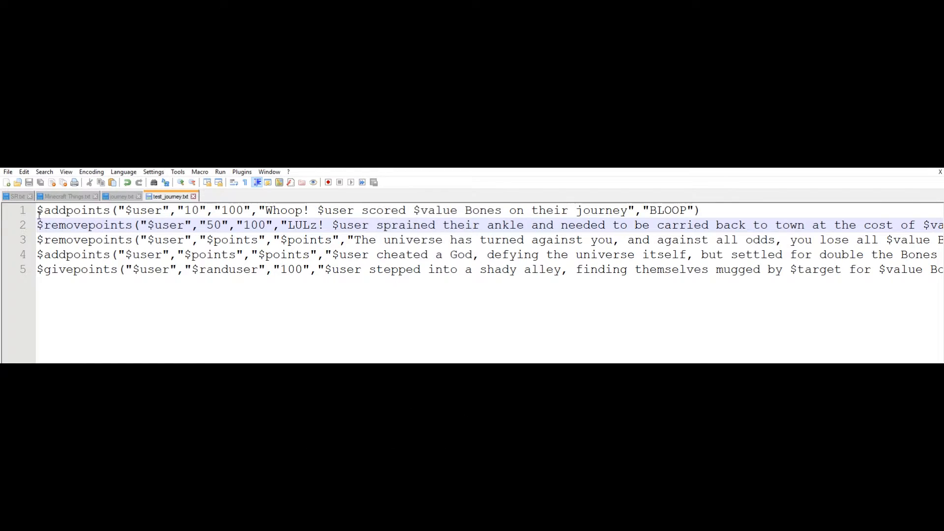
{"action": "left_click_drag", "start_coordinate": [37, 212], "coordinate": [110, 211]}
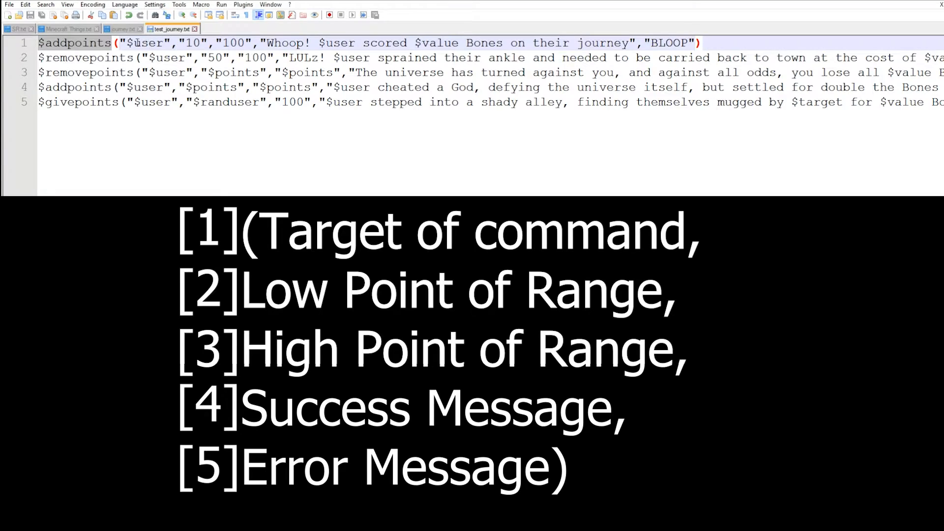
Examine the "$user" target parameter of the $addpoints function in line 1
{"action": "left_click", "coordinate": [129, 43]}
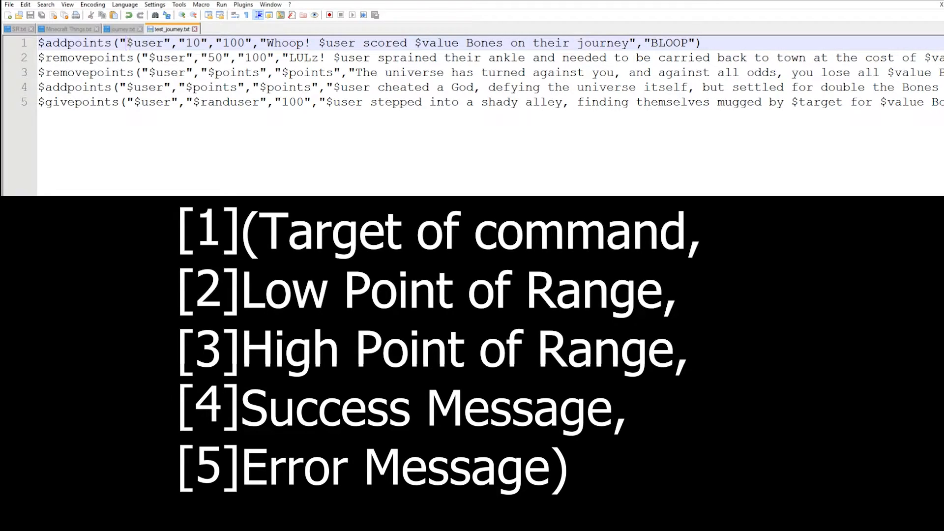
{"action": "left_click_drag", "start_coordinate": [127, 44], "coordinate": [163, 44]}
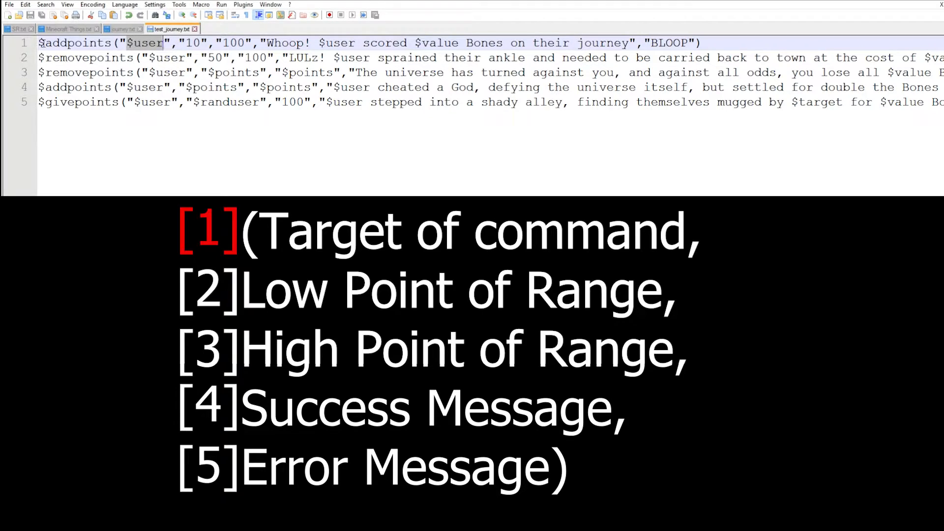
{"action": "left_click_drag", "start_coordinate": [43, 43], "coordinate": [112, 43]}
{"action": "double_click", "coordinate": [138, 45]}
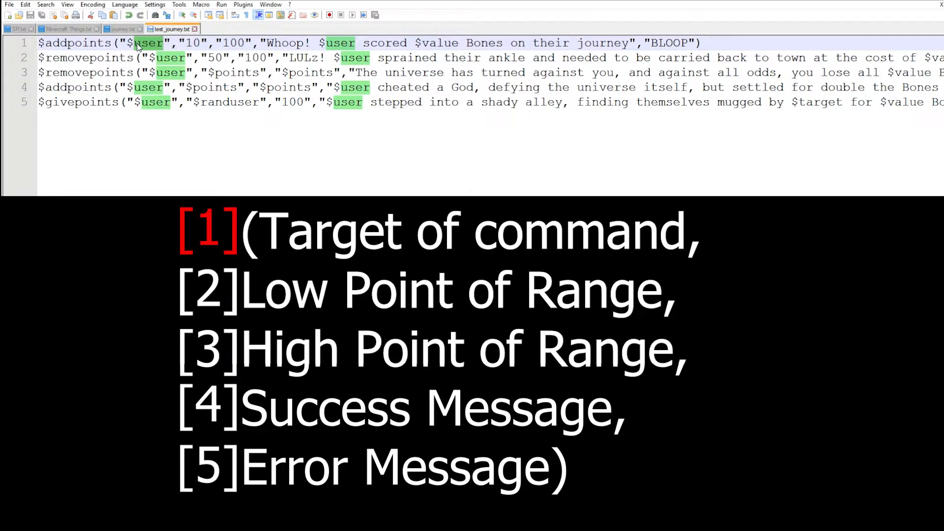
Examine the low and high range parameters, "10" and "100", of the $addpoints function in line 1
{"action": "double_click", "coordinate": [192, 44]}
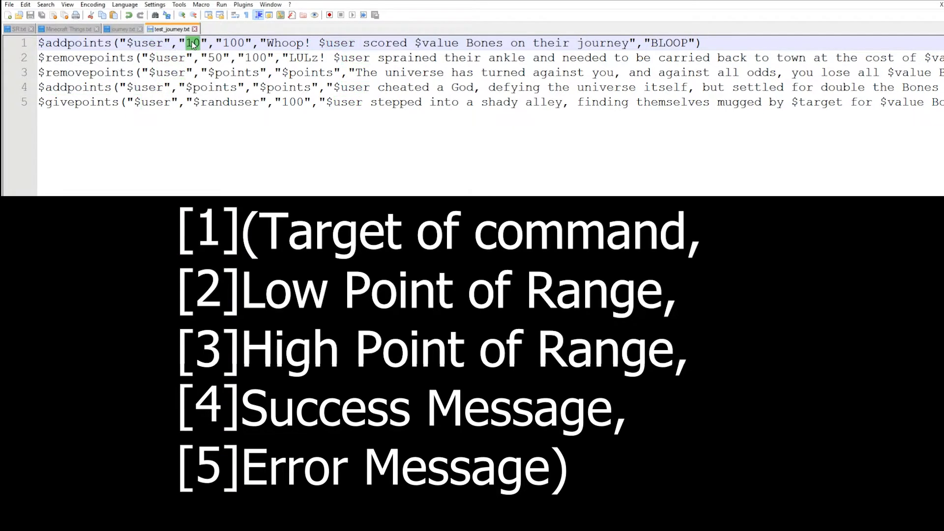
{"action": "double_click", "coordinate": [234, 44]}
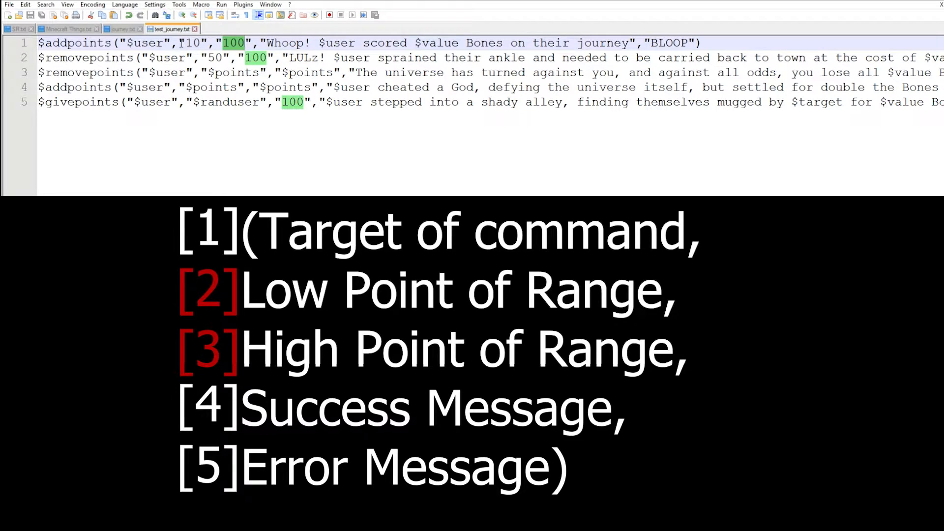
{"action": "left_click_drag", "start_coordinate": [181, 43], "coordinate": [239, 43]}
{"action": "double_click", "coordinate": [238, 44]}
{"action": "left_click", "coordinate": [189, 45]}
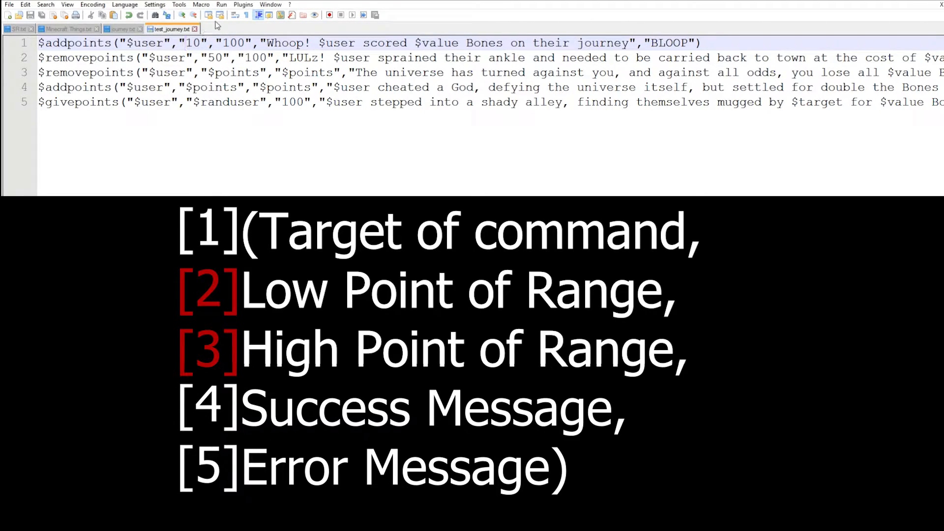
{"action": "double_click", "coordinate": [195, 43]}
{"action": "double_click", "coordinate": [233, 43]}
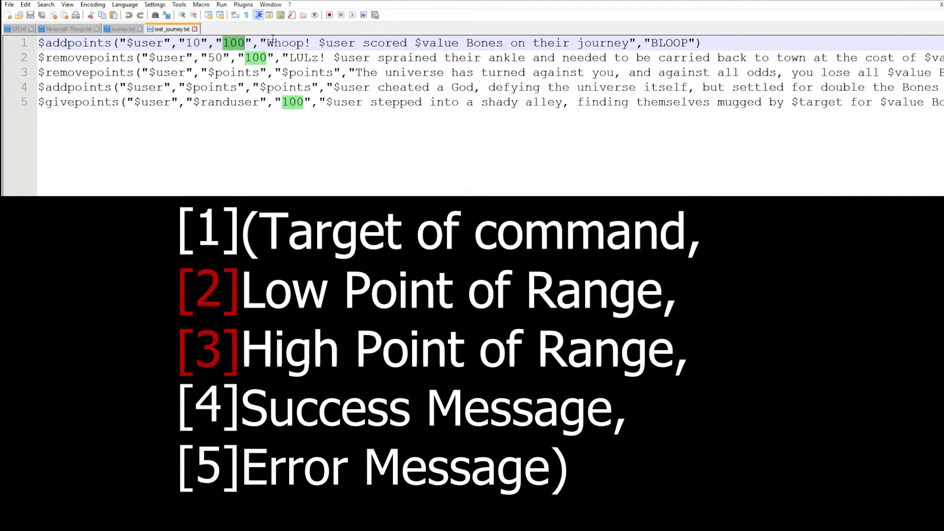
Examine the success message parameter in line 1, including its $user and $value variables
{"action": "left_click", "coordinate": [262, 44]}
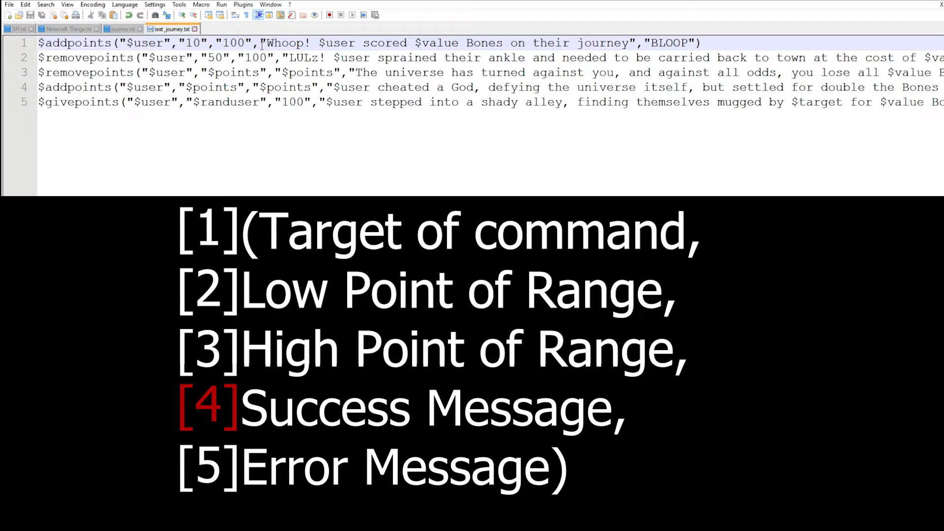
{"action": "left_click_drag", "start_coordinate": [262, 43], "coordinate": [634, 48]}
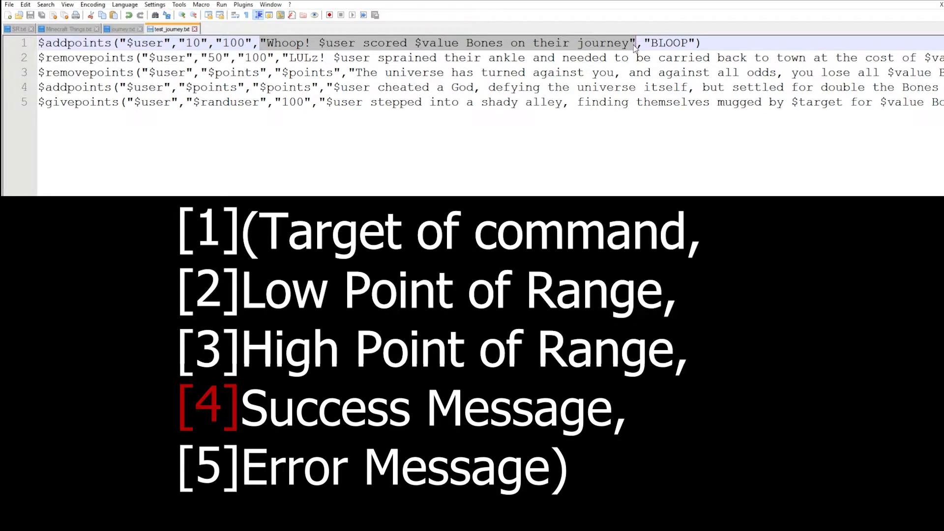
{"action": "left_click", "coordinate": [287, 43]}
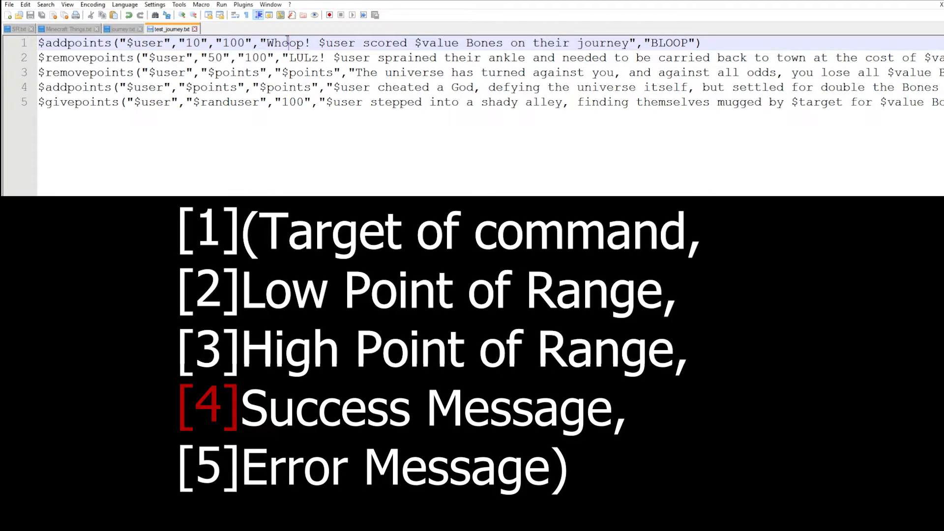
{"action": "double_click", "coordinate": [287, 44]}
{"action": "double_click", "coordinate": [339, 44]}
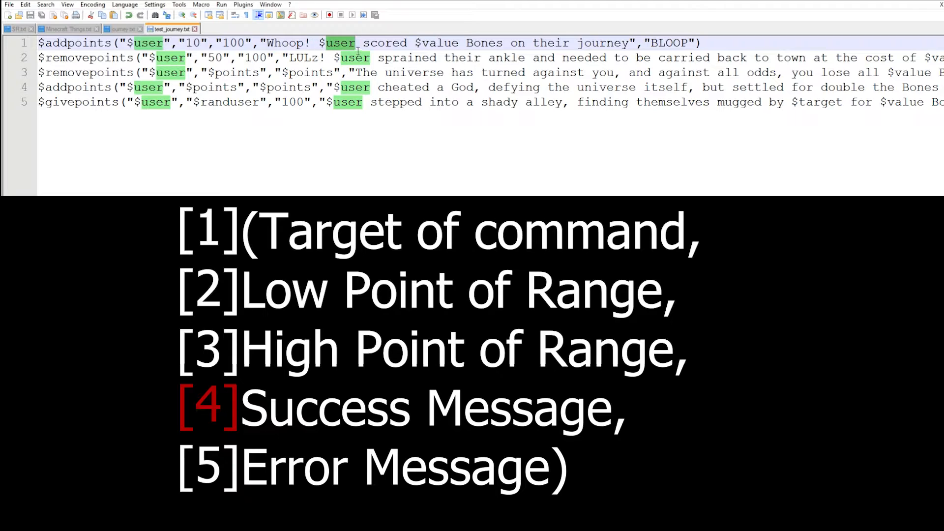
{"action": "left_click_drag", "start_coordinate": [413, 44], "coordinate": [459, 44]}
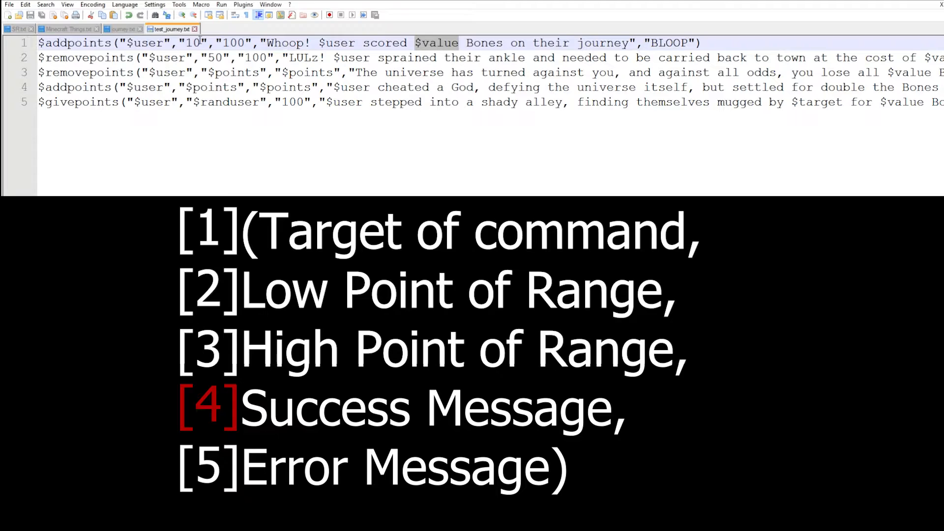
Replace "Bones" in line 1's success message with $currencyname and copy the variable
{"action": "left_click", "coordinate": [466, 43]}
{"action": "double_click", "coordinate": [468, 43]}
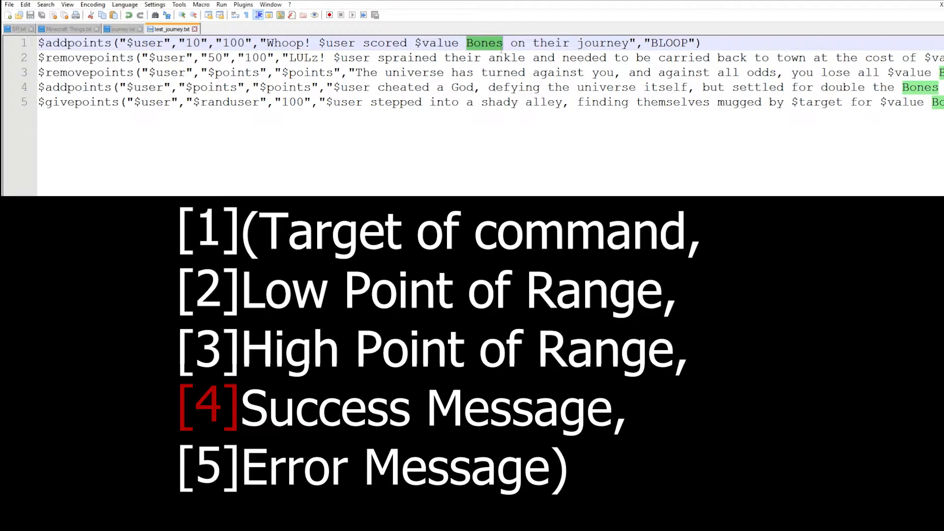
{"action": "type", "text": "$currencyname"}
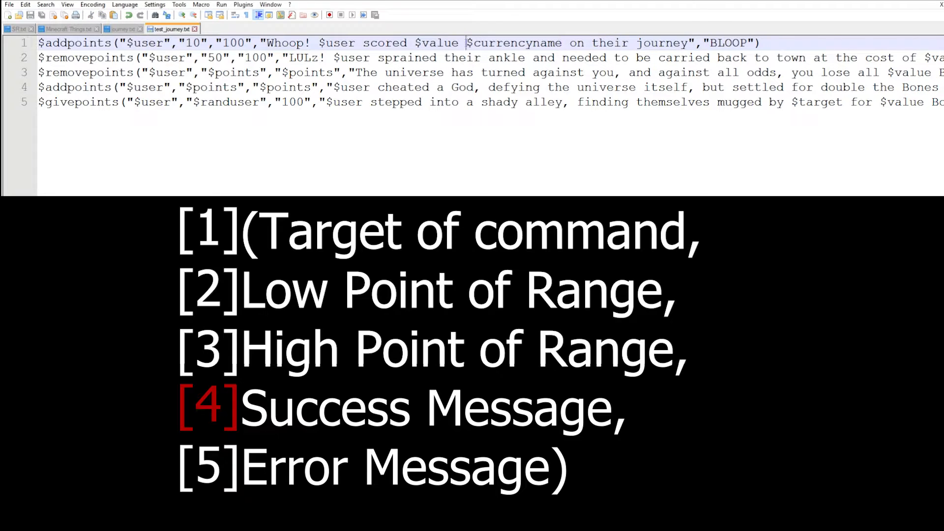
{"action": "left_click_drag", "start_coordinate": [466, 43], "coordinate": [566, 43]}
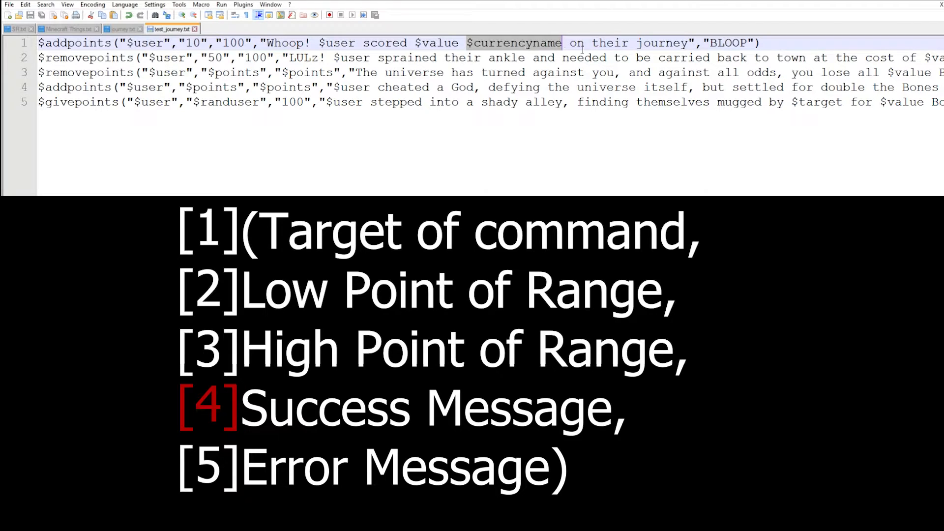
{"action": "double_click", "coordinate": [922, 88]}
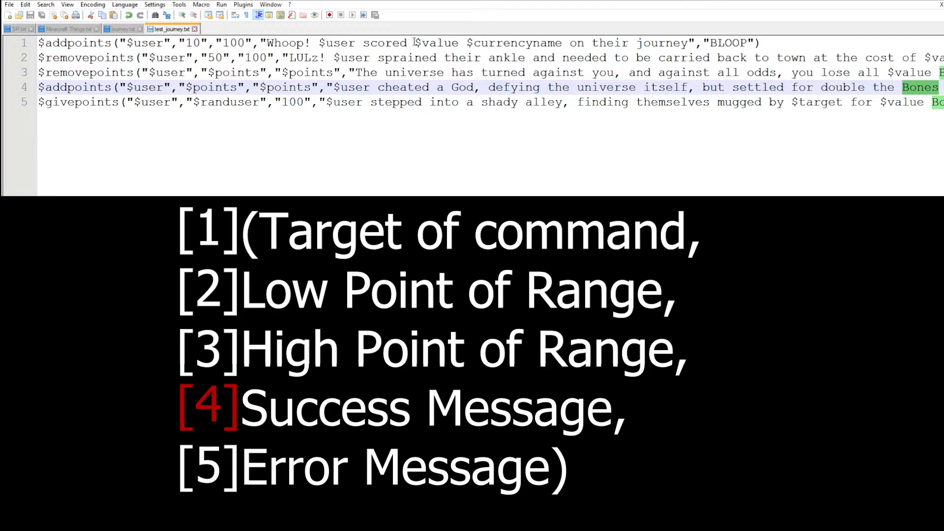
{"action": "left_click_drag", "start_coordinate": [415, 43], "coordinate": [562, 45]}
{"action": "key", "text": "ctrl+c"}
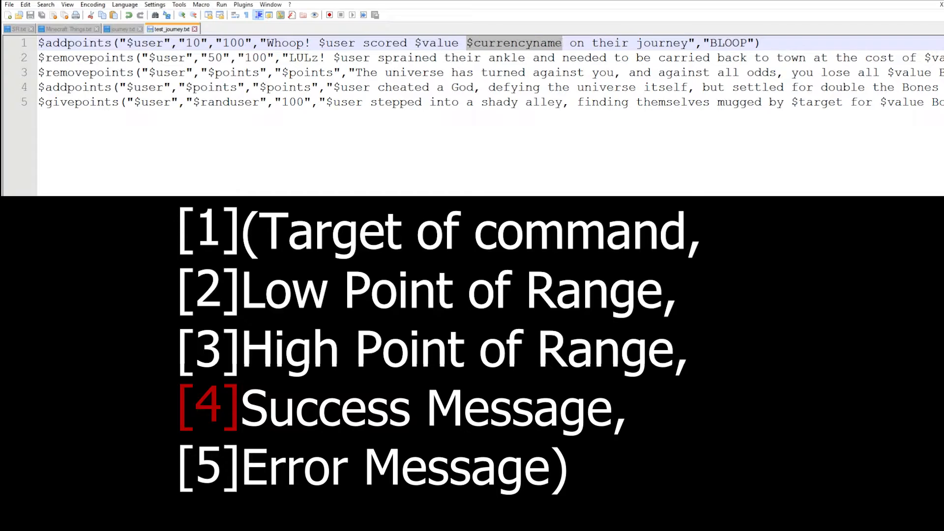
Change the currency variable in line 1's success message back to "Bones"
{"action": "left_click_drag", "start_coordinate": [415, 43], "coordinate": [562, 44]}
{"action": "type", "text": "Bones"}
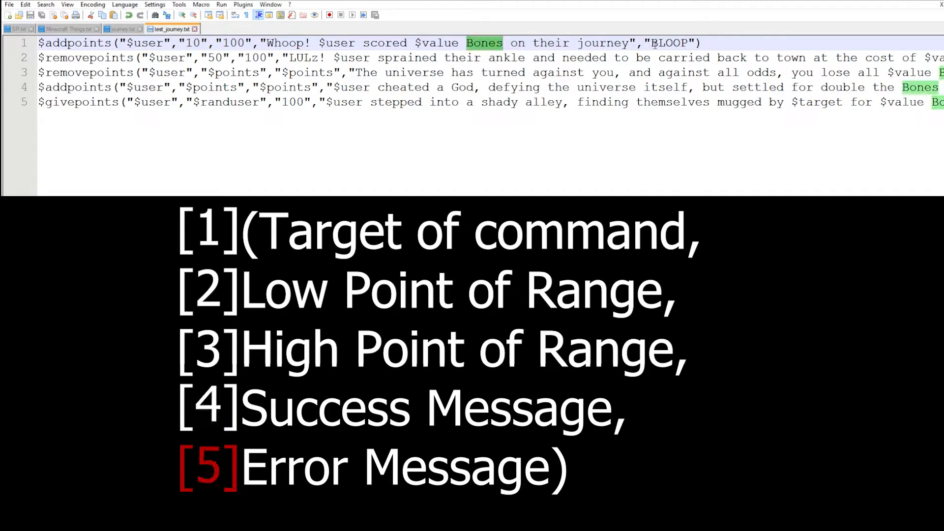
Examine the "BLOOP" error message in line 1 and try -10 and .10 as the low range value
{"action": "left_click_drag", "start_coordinate": [653, 43], "coordinate": [688, 44]}
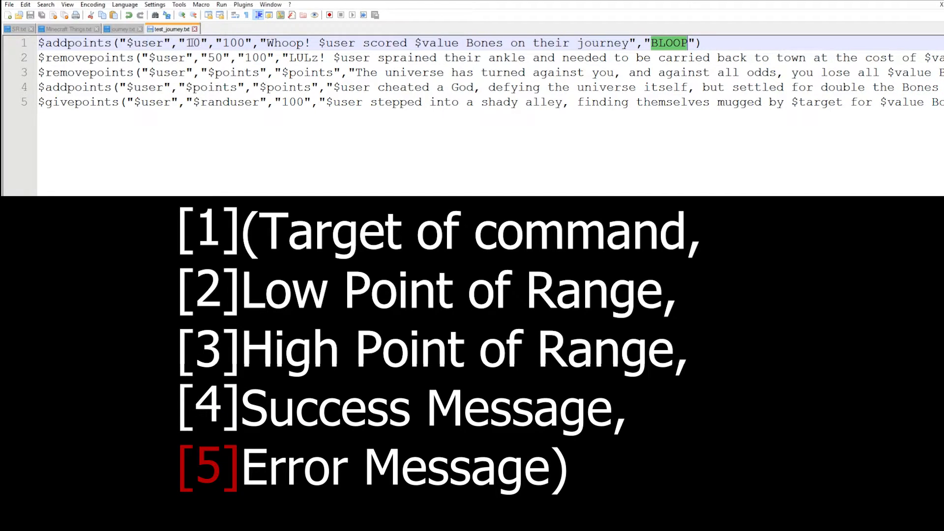
{"action": "left_click_drag", "start_coordinate": [187, 42], "coordinate": [193, 42]}
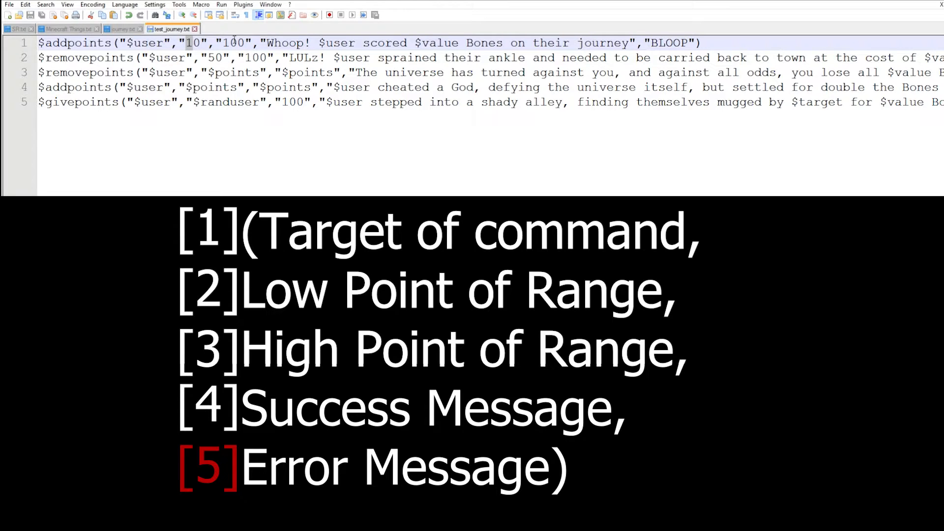
{"action": "key", "text": "Left"}
{"action": "type", "text": "-"}
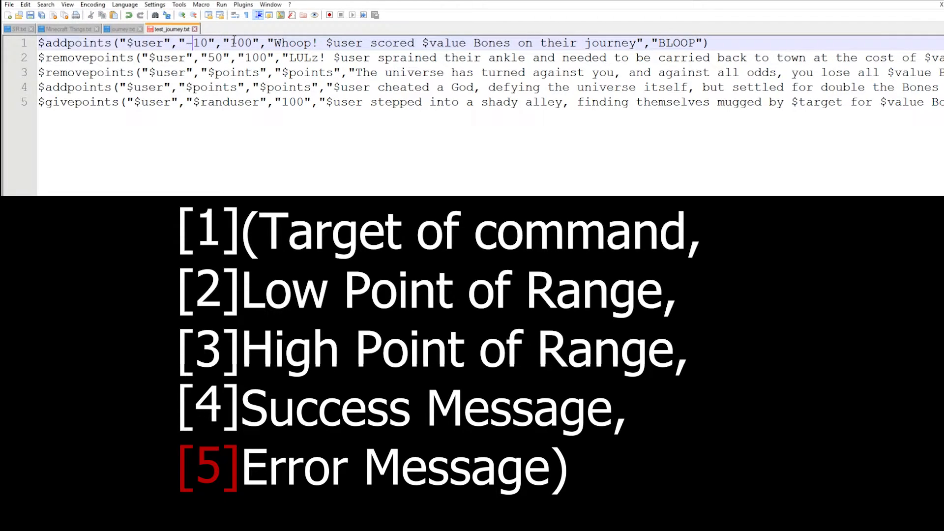
{"action": "key", "text": "BackSpace"}
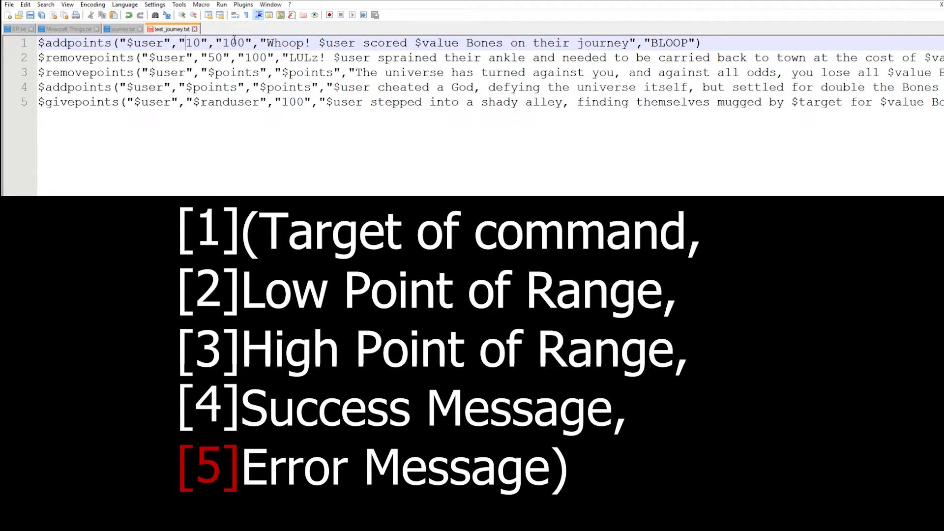
{"action": "type", "text": "."}
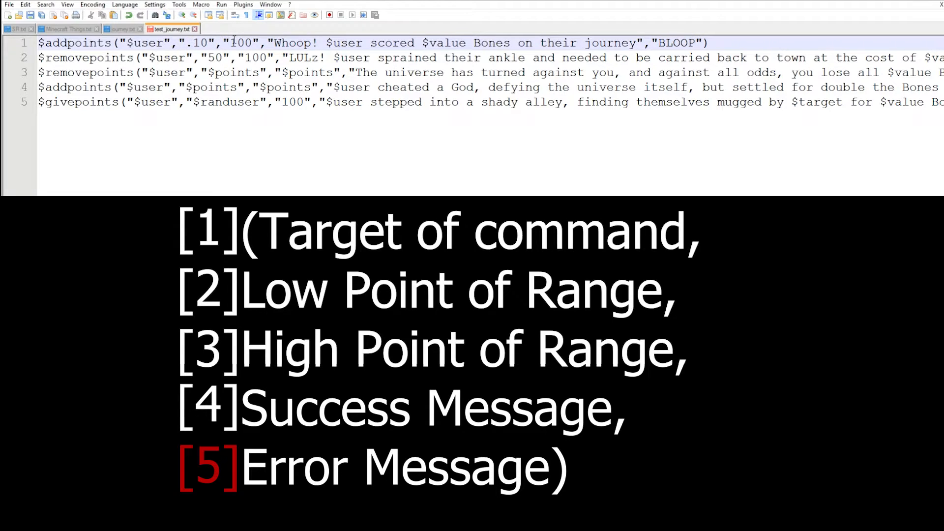
{"action": "key", "text": "BackSpace"}
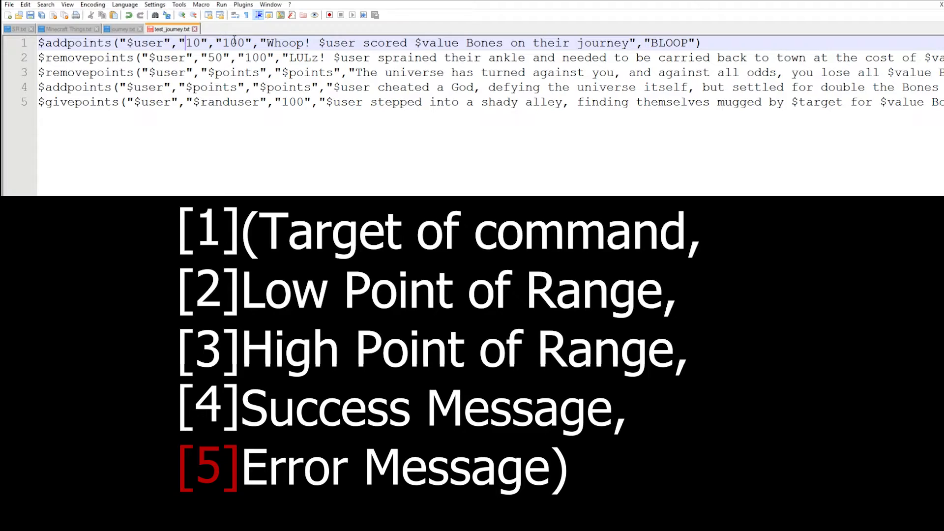
{"action": "double_click", "coordinate": [678, 44]}
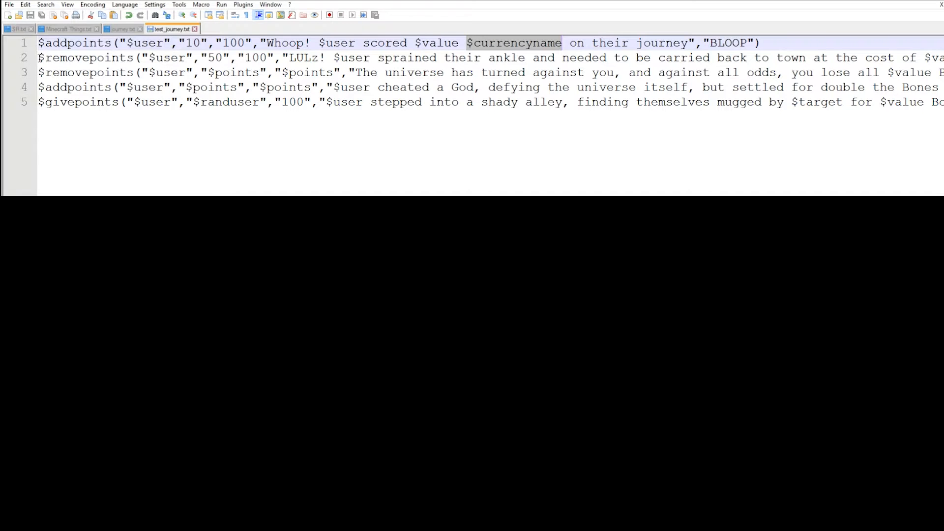
Examine the $removepoints function in line 2, including its "$user" target, "50" to "100" range and the start of its success message
{"action": "left_click_drag", "start_coordinate": [46, 58], "coordinate": [131, 58]}
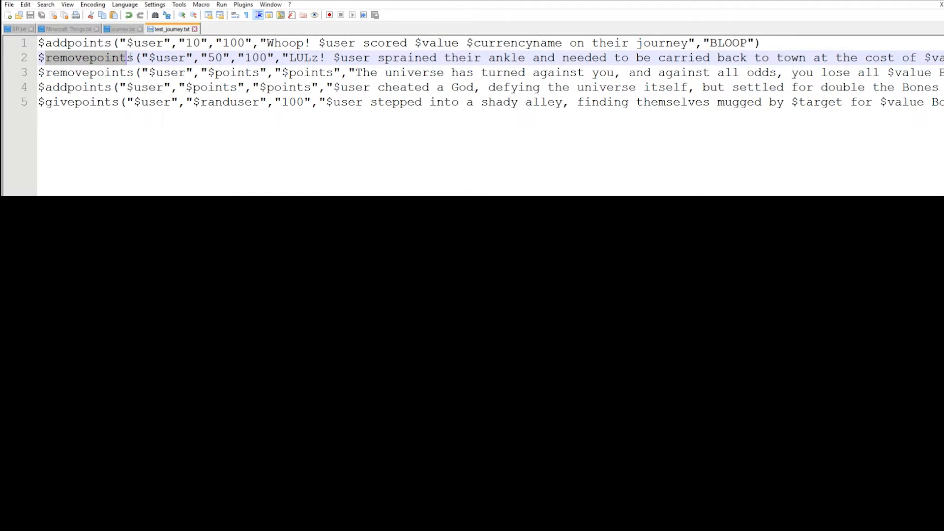
{"action": "double_click", "coordinate": [167, 59]}
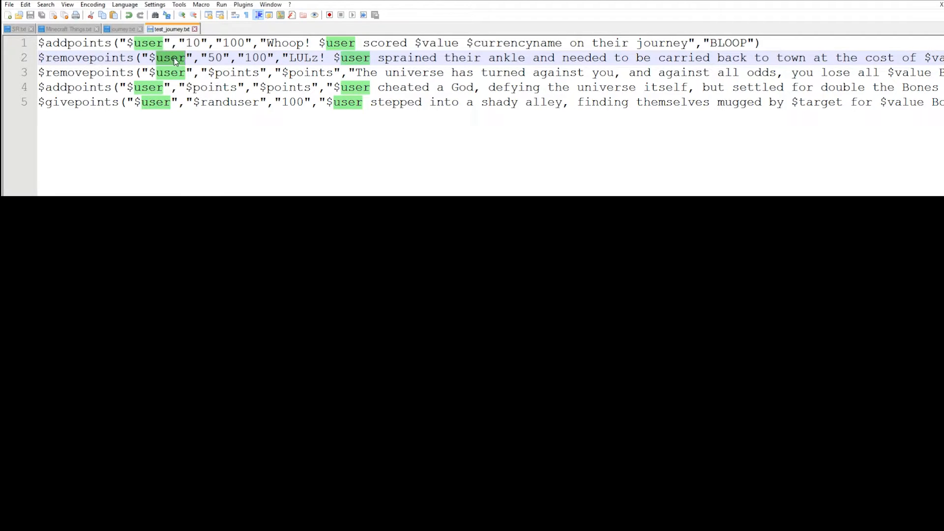
{"action": "double_click", "coordinate": [213, 58]}
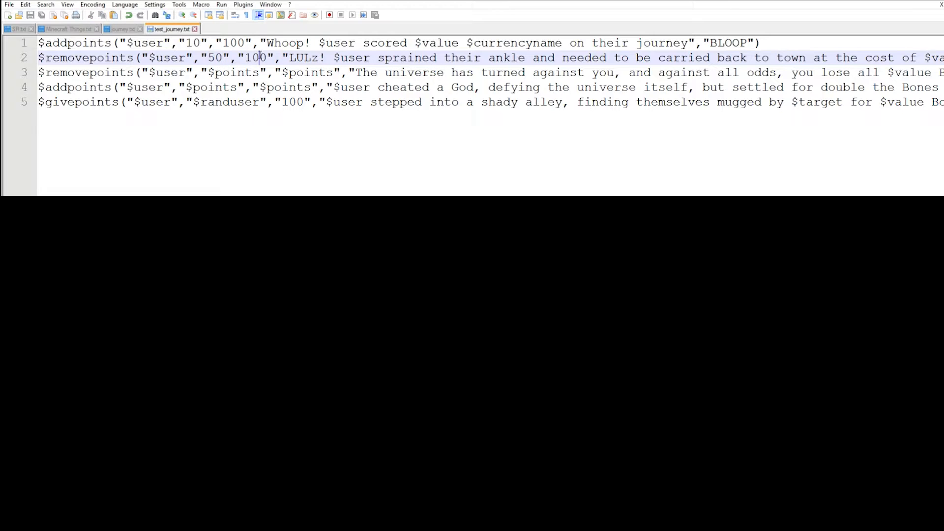
{"action": "double_click", "coordinate": [259, 58]}
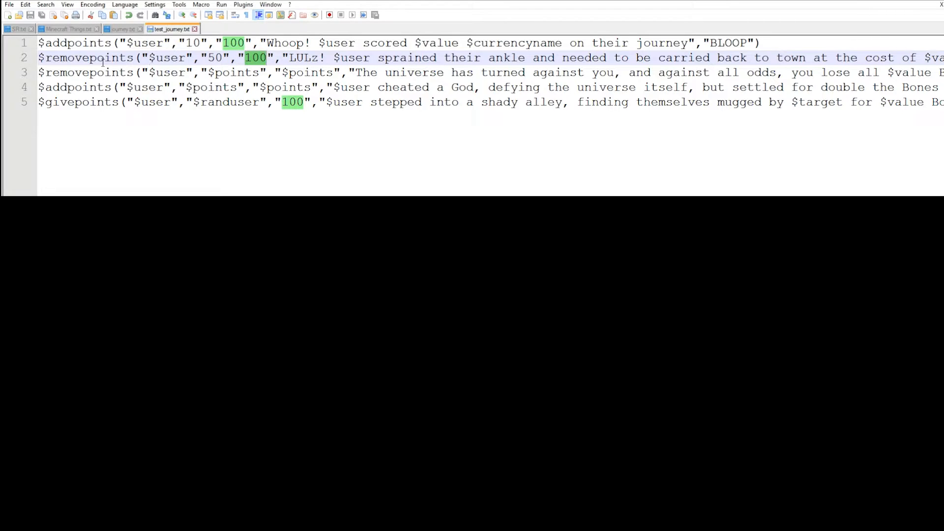
{"action": "double_click", "coordinate": [210, 58]}
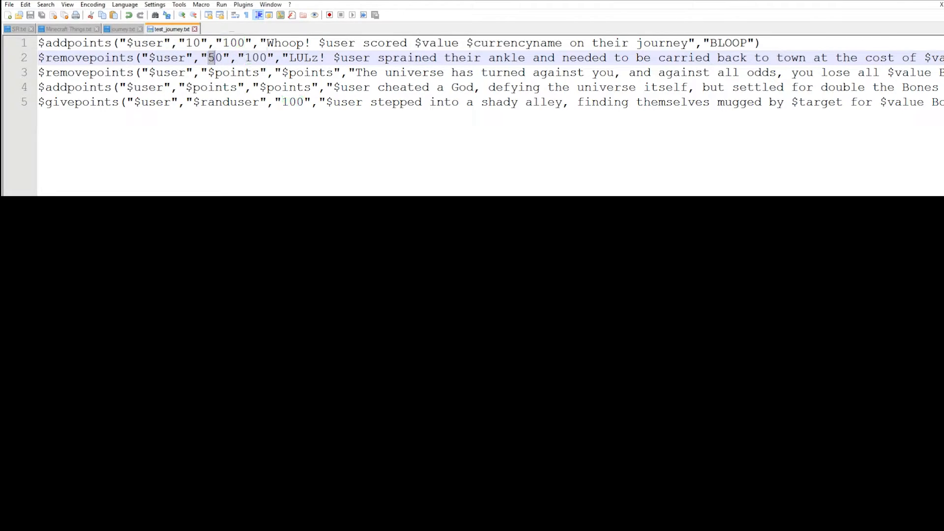
{"action": "left_click", "coordinate": [270, 58]}
{"action": "left_click", "coordinate": [290, 57]}
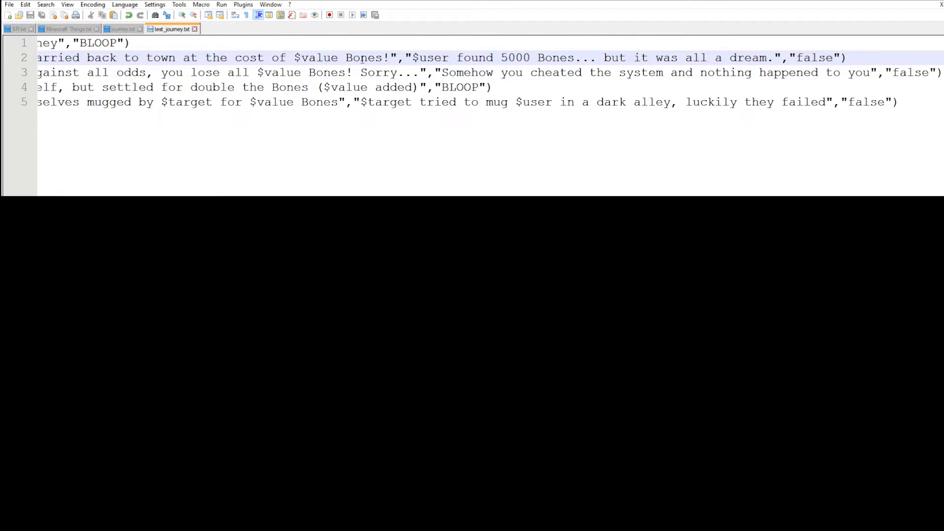
Replace "Bones" in line 2's success message with $currencyname and check the $value variable and the start of the error message
{"action": "double_click", "coordinate": [357, 58]}
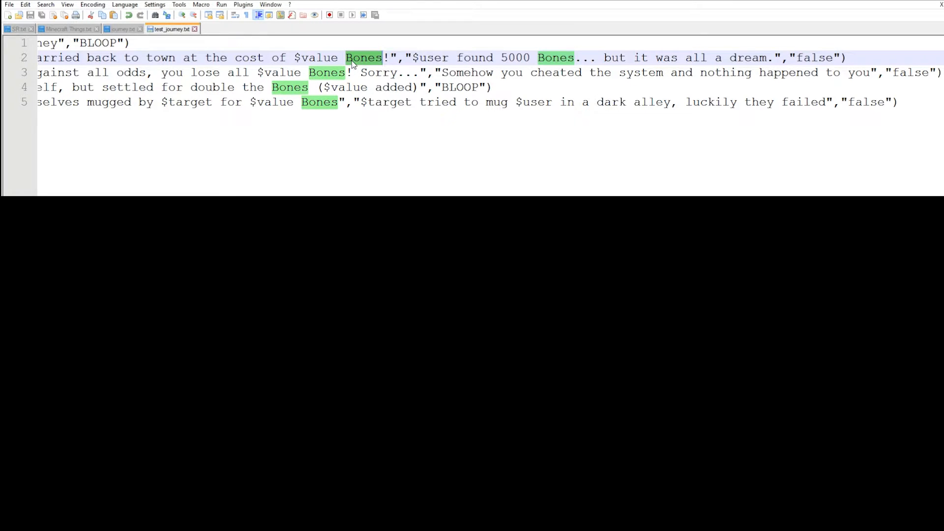
{"action": "key", "text": "ctrl+v"}
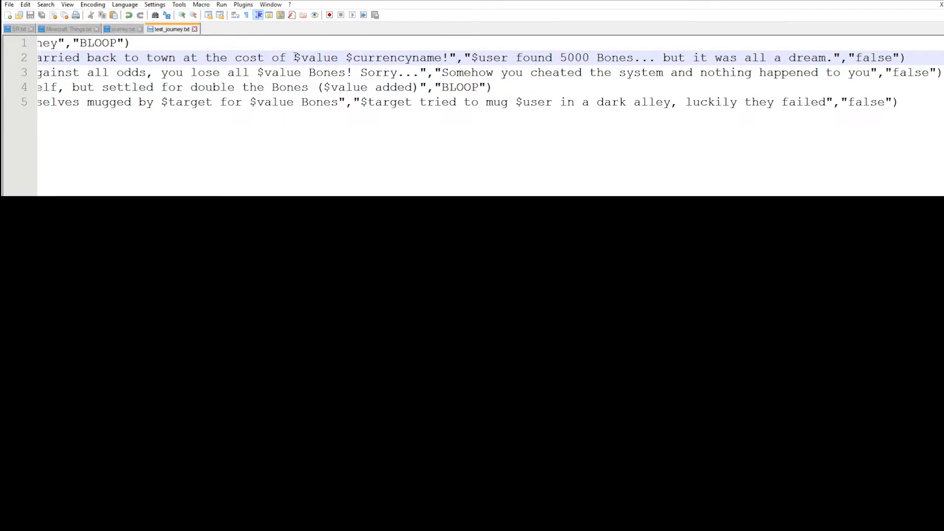
{"action": "double_click", "coordinate": [321, 59]}
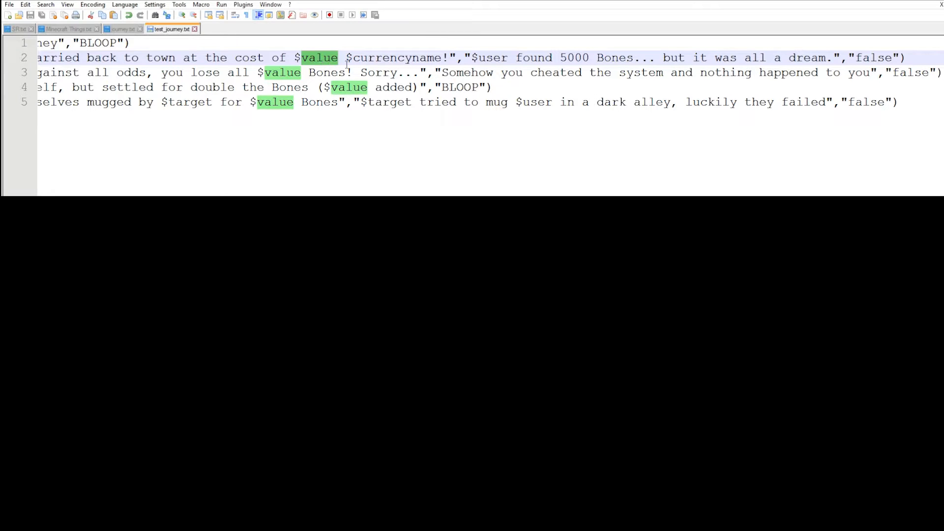
{"action": "left_click", "coordinate": [474, 57]}
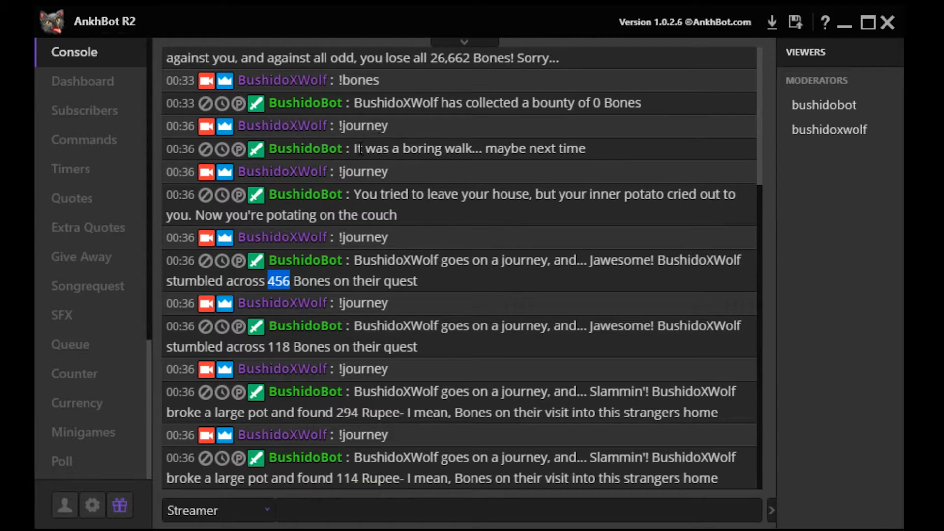
Switch to the AnkhBot console and examine the chat replies about the boring walk and about losing all Bones
{"action": "left_click_drag", "start_coordinate": [355, 149], "coordinate": [613, 139]}
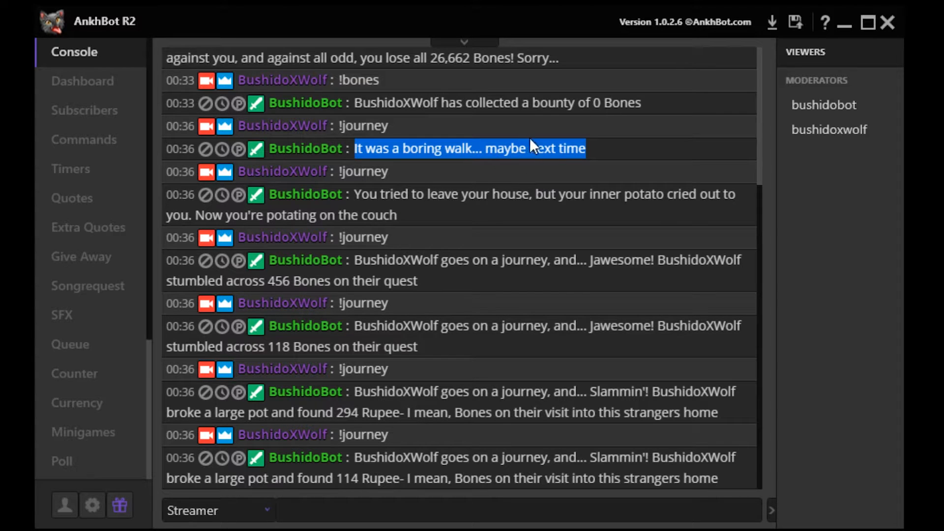
{"action": "left_click", "coordinate": [597, 146]}
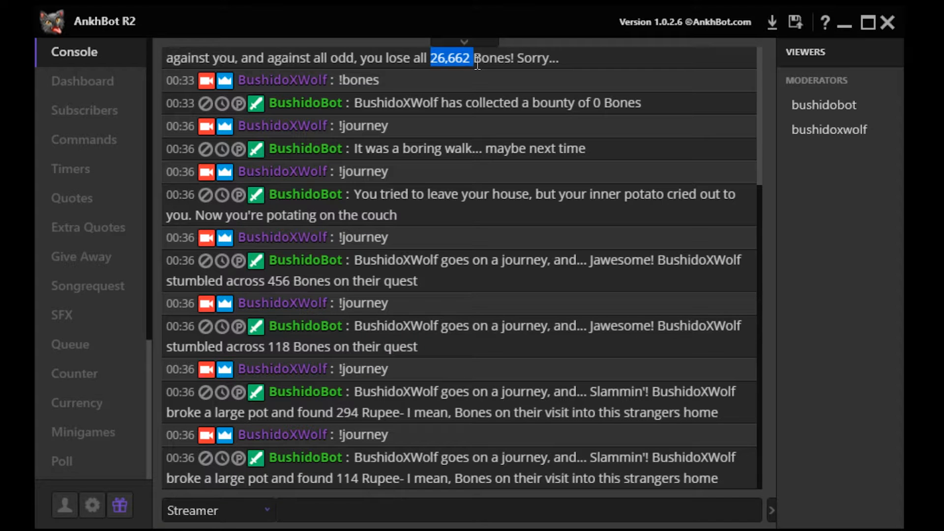
{"action": "left_click_drag", "start_coordinate": [476, 60], "coordinate": [469, 60]}
{"action": "left_click", "coordinate": [454, 64]}
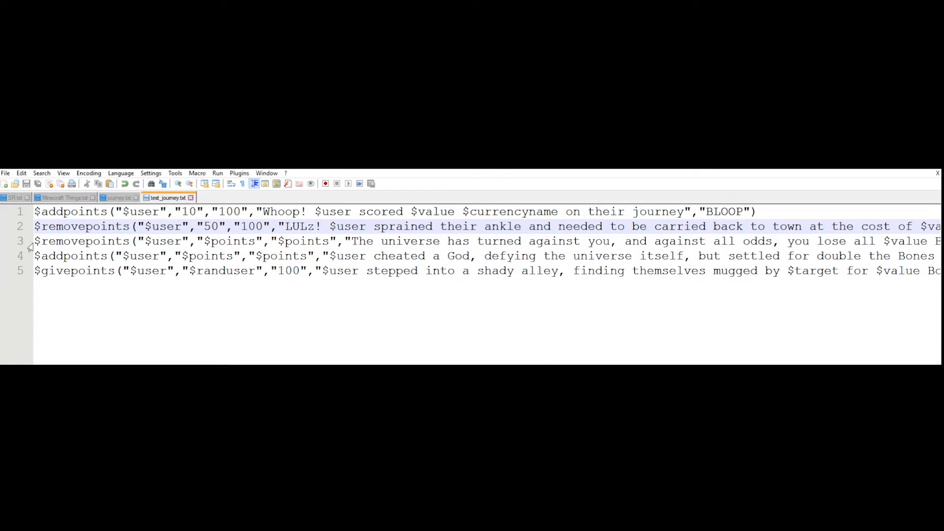
Examine the $removepoints function in line 3, with "$points" as both its low and high range values
{"action": "left_click", "coordinate": [23, 246]}
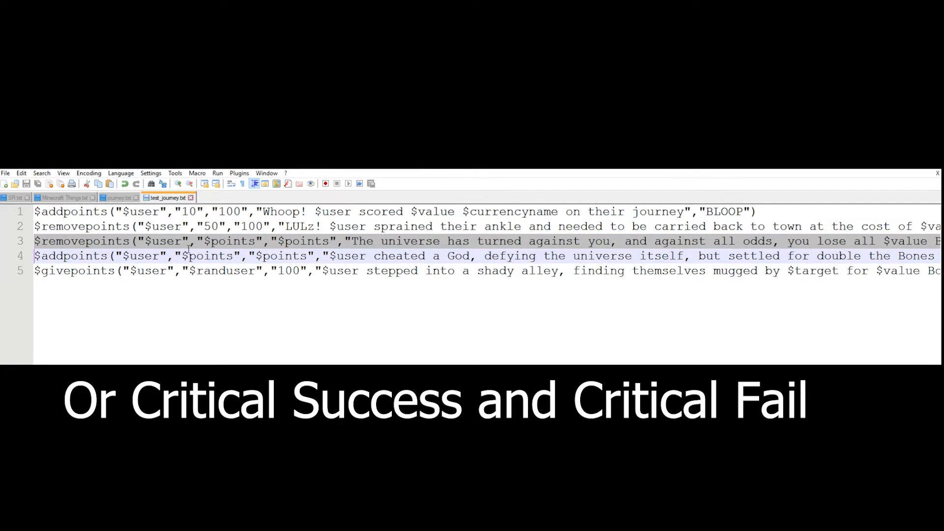
{"action": "double_click", "coordinate": [222, 244]}
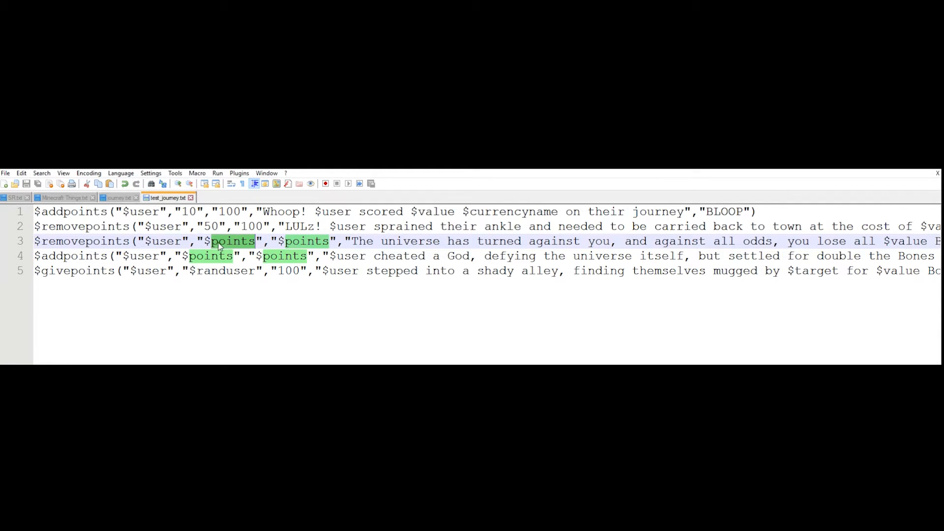
{"action": "left_click_drag", "start_coordinate": [205, 242], "coordinate": [329, 243]}
{"action": "left_click", "coordinate": [284, 242]}
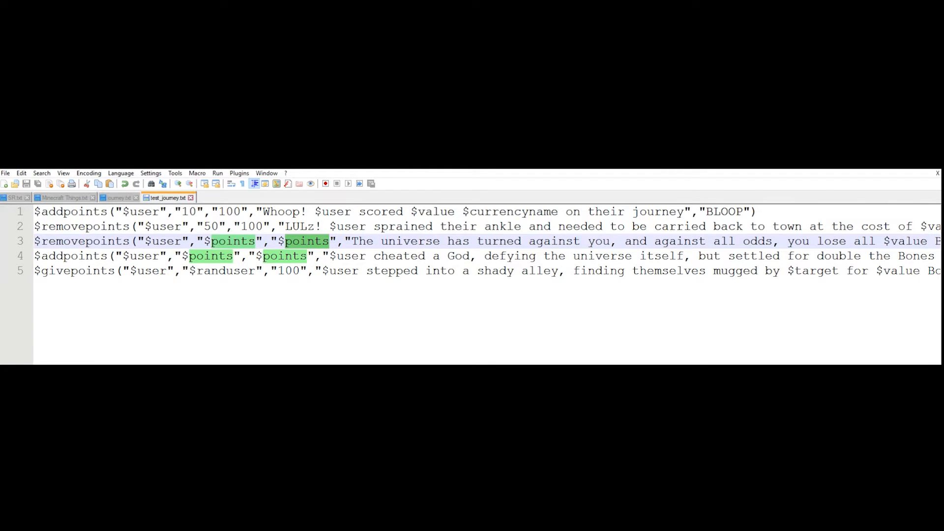
Replace "Bones" in line 3's success message with $currencyname
{"action": "scroll", "coordinate": [487, 242], "scroll_direction": "right", "scroll_amount": 2}
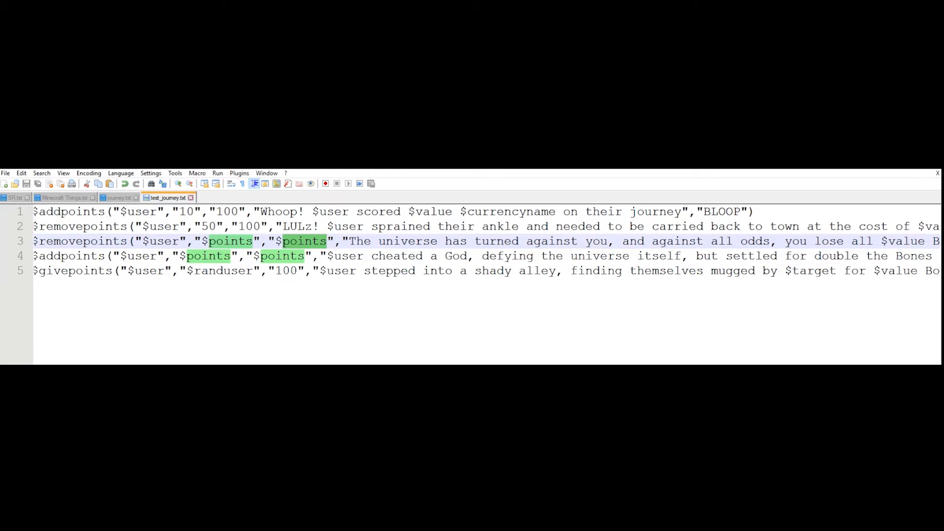
{"action": "scroll", "coordinate": [486, 242], "scroll_direction": "right", "scroll_amount": 4}
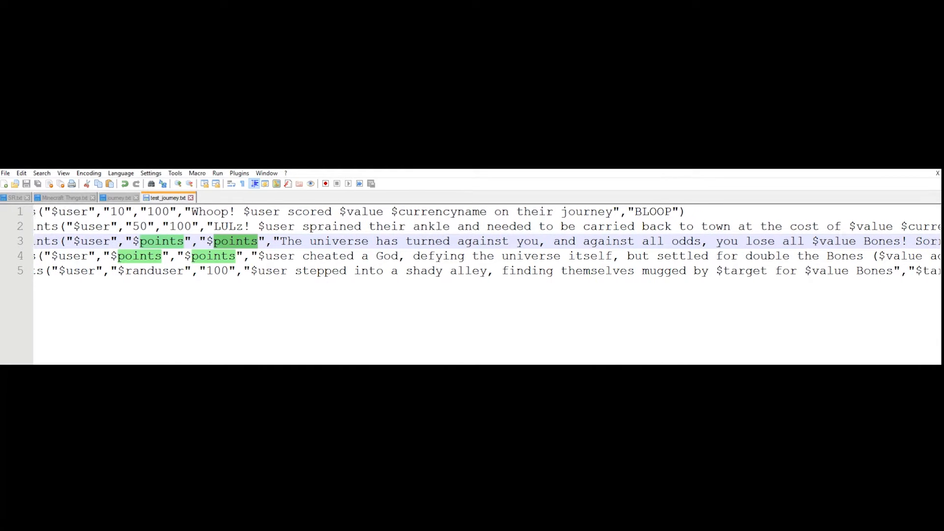
{"action": "scroll", "coordinate": [487, 242], "scroll_direction": "right", "scroll_amount": 6}
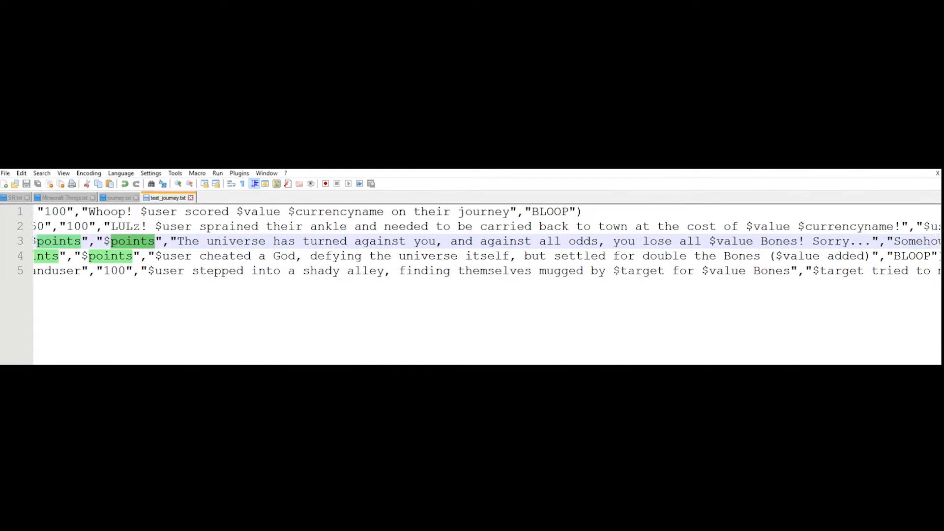
{"action": "scroll", "coordinate": [487, 242], "scroll_direction": "right", "scroll_amount": 3}
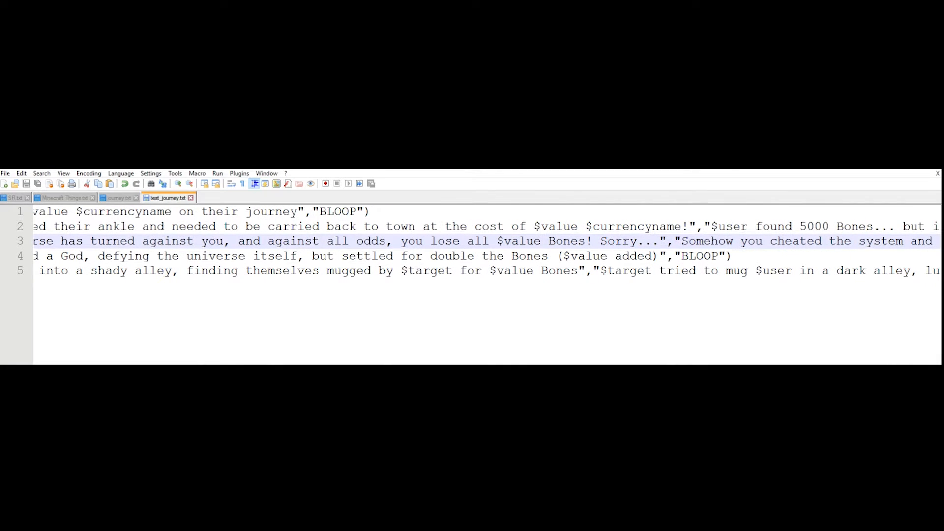
{"action": "double_click", "coordinate": [552, 242]}
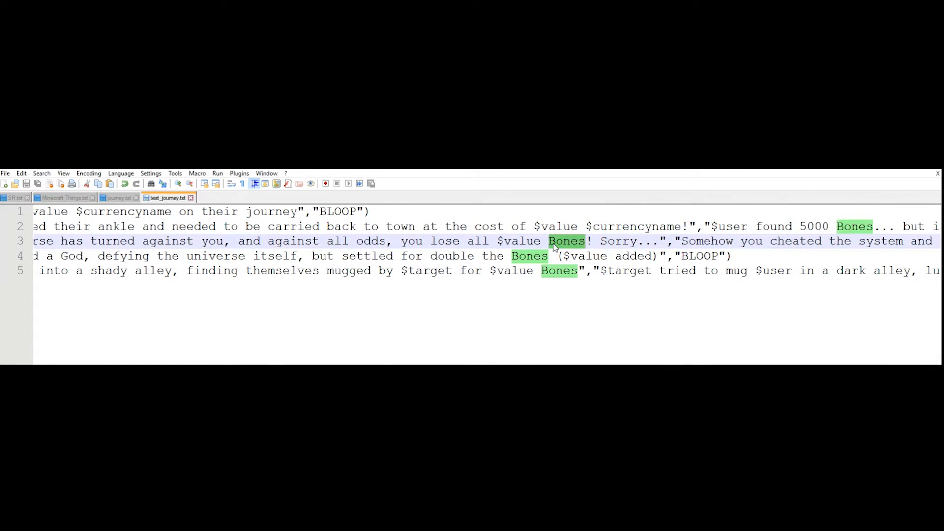
{"action": "type", "text": "$currencyname"}
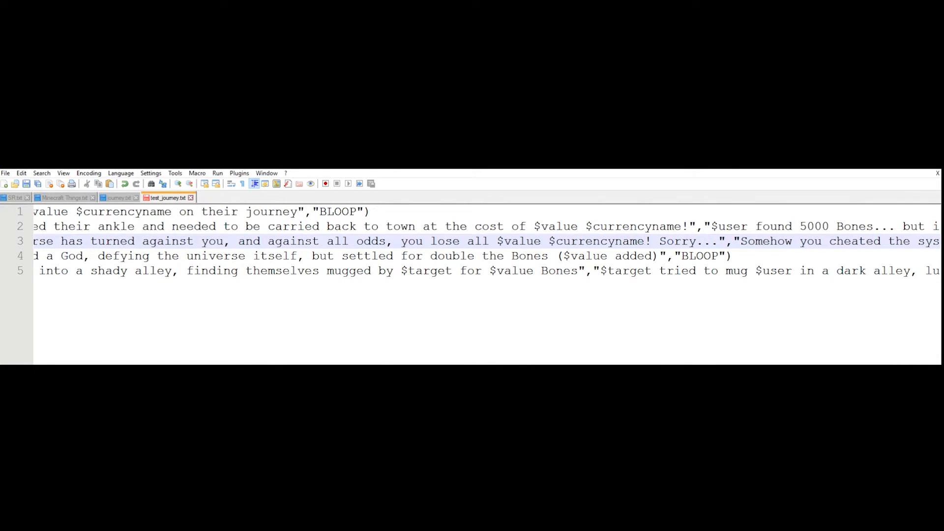
Examine the error messages and the closing "false" parameters of lines 2 and 3, including the 5000 Bones text
{"action": "scroll", "coordinate": [393, 243], "scroll_direction": "right", "scroll_amount": 13}
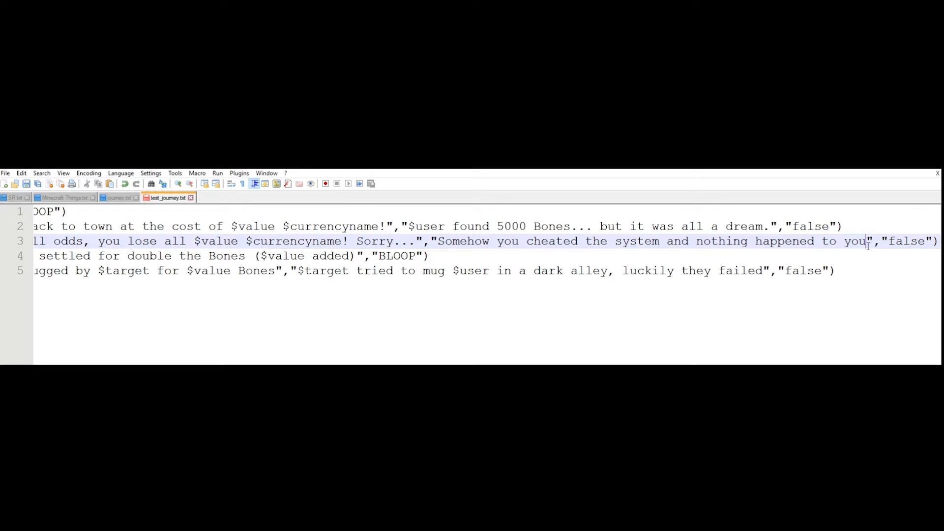
{"action": "double_click", "coordinate": [906, 242]}
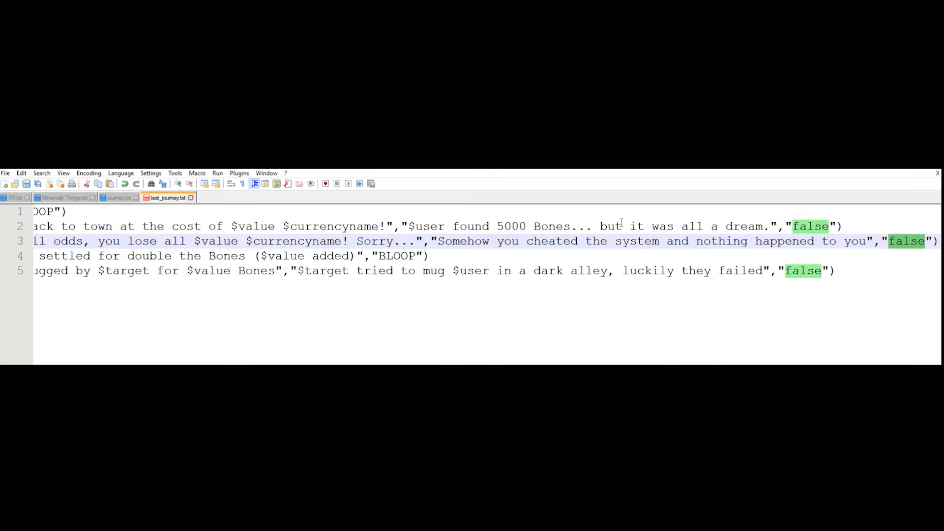
{"action": "double_click", "coordinate": [514, 227]}
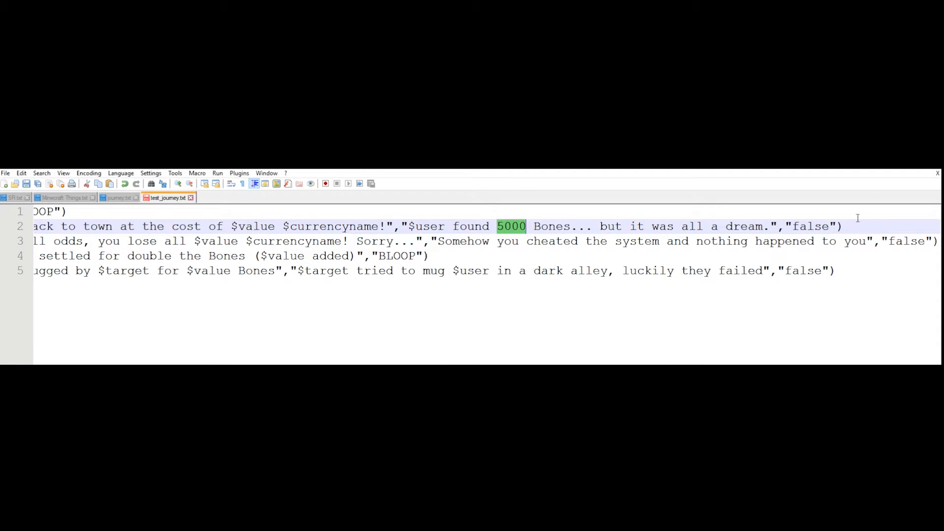
{"action": "double_click", "coordinate": [817, 225]}
{"action": "double_click", "coordinate": [908, 242]}
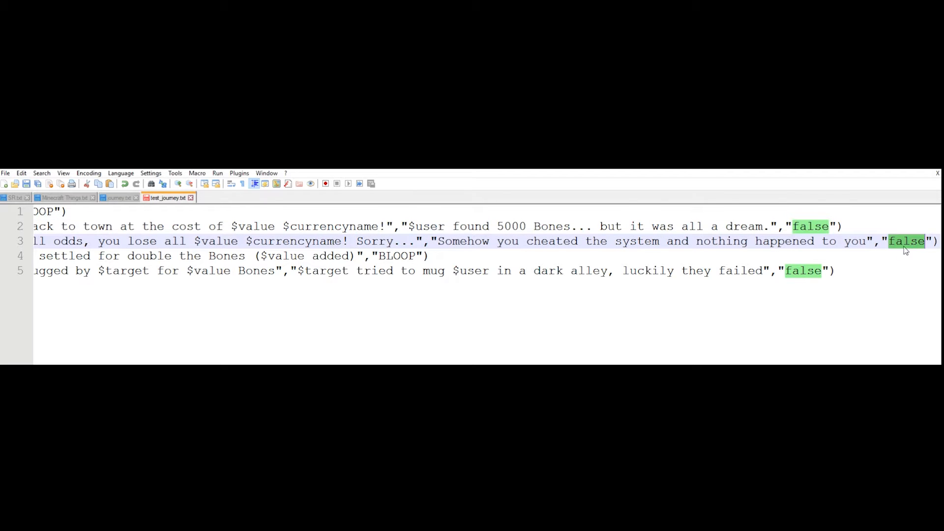
Examine line 4's $addpoints function, including its "$points" values and success message, and check the $randuser target in line 5
{"action": "scroll", "coordinate": [486, 284], "scroll_direction": "left", "scroll_amount": 5}
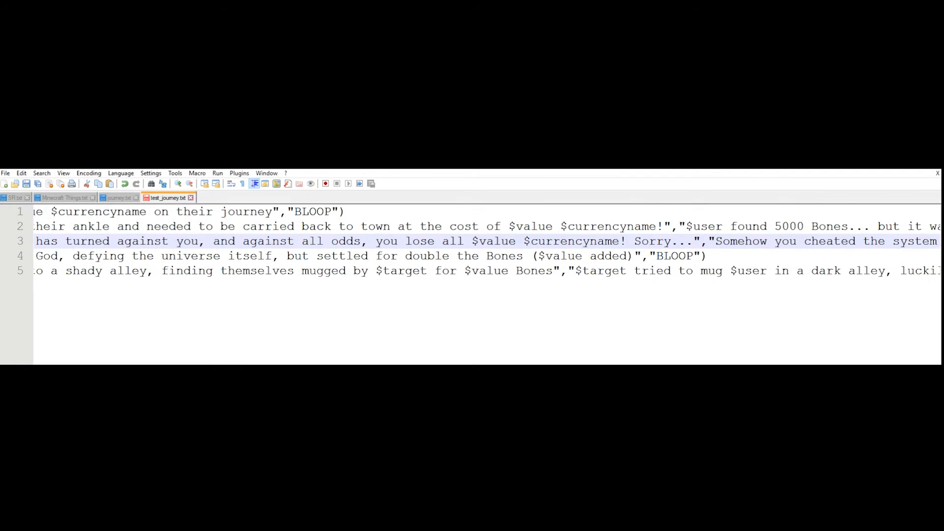
{"action": "scroll", "coordinate": [486, 241], "scroll_direction": "right", "scroll_amount": 3}
{"action": "scroll", "coordinate": [487, 241], "scroll_direction": "left", "scroll_amount": 8}
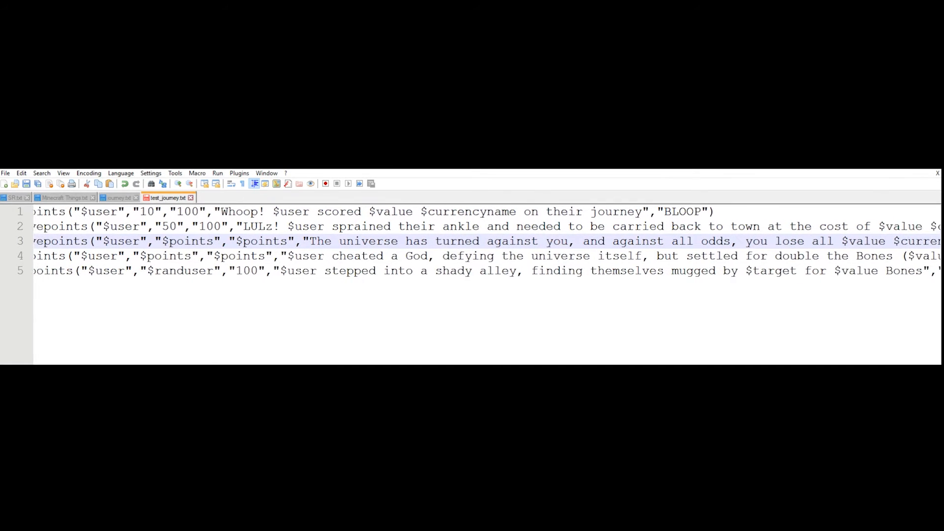
{"action": "scroll", "coordinate": [487, 241], "scroll_direction": "left", "scroll_amount": 2}
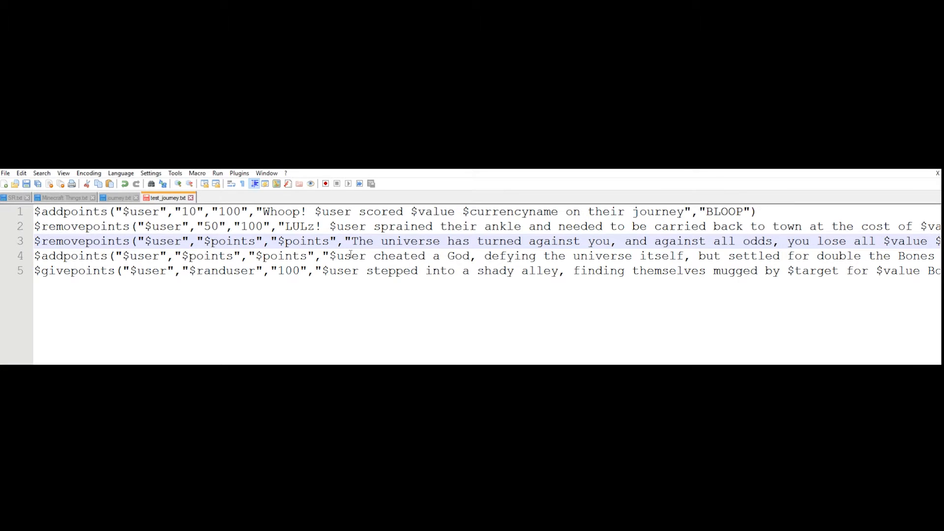
{"action": "scroll", "coordinate": [350, 255], "scroll_direction": "right", "scroll_amount": 3}
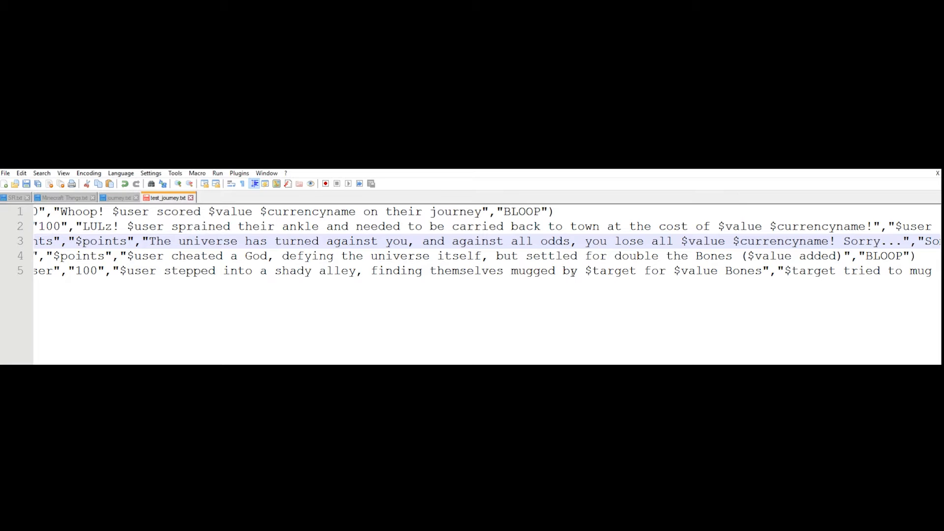
{"action": "scroll", "coordinate": [487, 285], "scroll_direction": "right", "scroll_amount": 8}
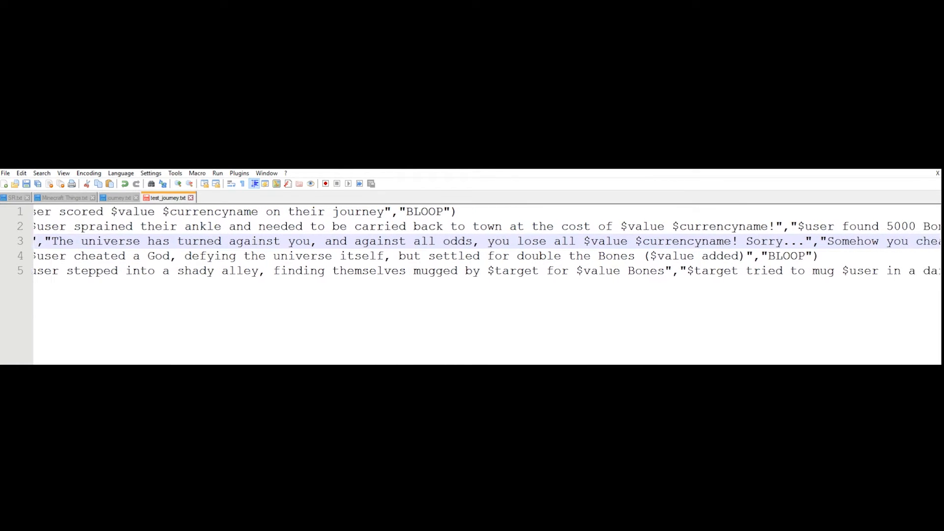
{"action": "scroll", "coordinate": [487, 256], "scroll_direction": "right", "scroll_amount": 2}
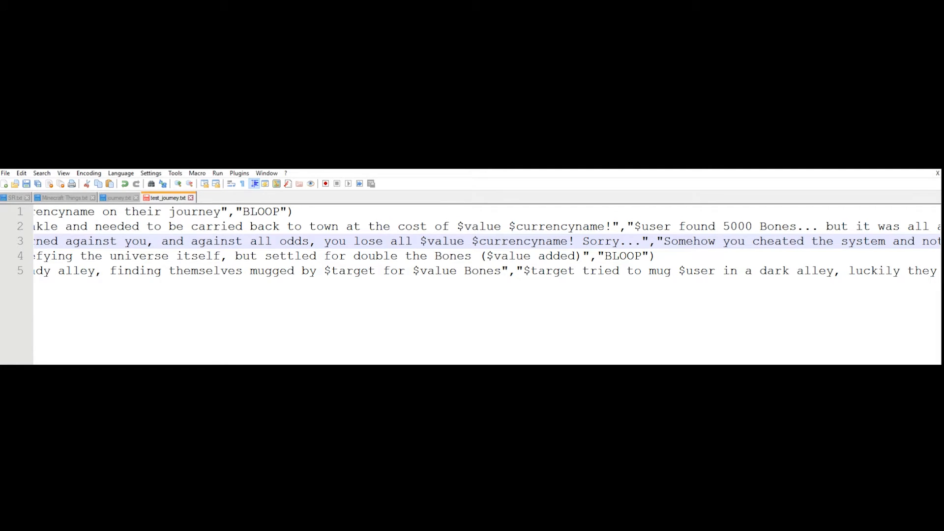
{"action": "scroll", "coordinate": [486, 241], "scroll_direction": "left", "scroll_amount": 10}
{"action": "left_click", "coordinate": [217, 257]}
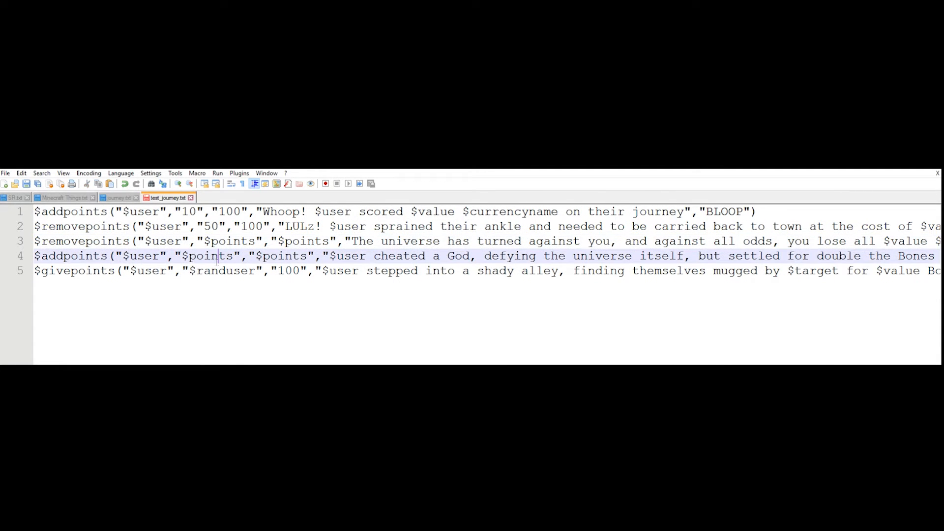
{"action": "key", "text": "BackSpace"}
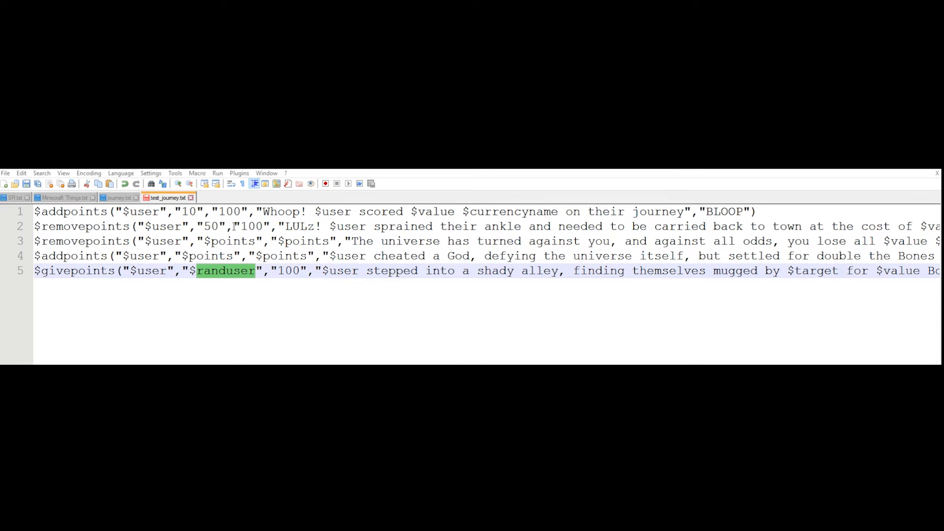
Insert a blank line between the "50" to "100" $removepoints line and the "$points" $removepoints line
{"action": "left_click", "coordinate": [103, 227]}
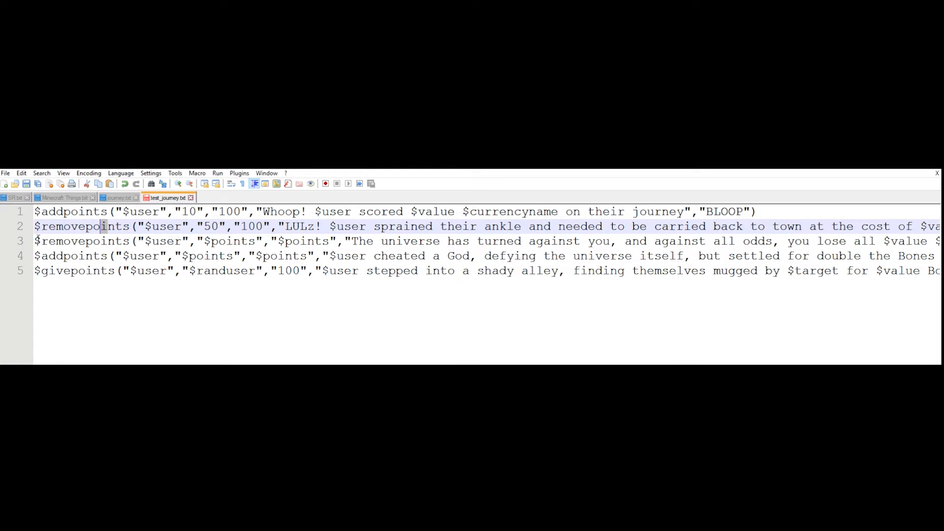
{"action": "left_click", "coordinate": [37, 241]}
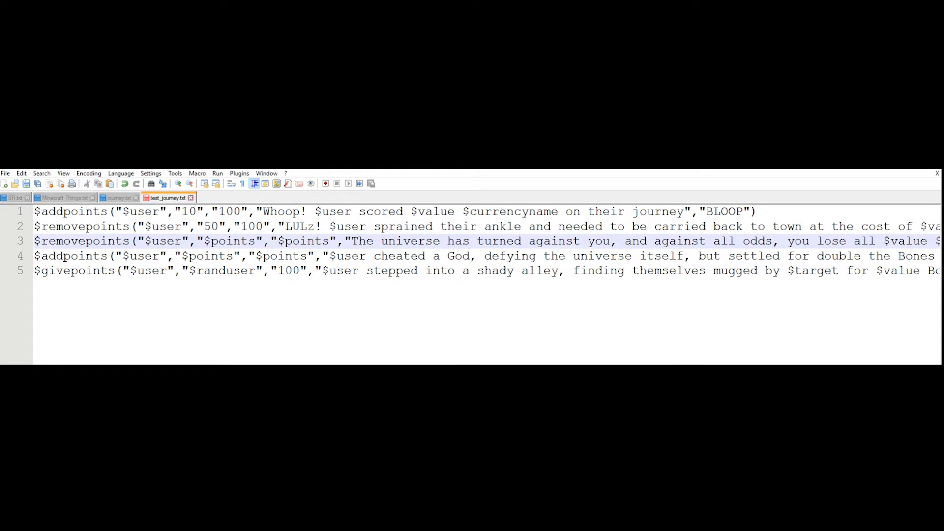
{"action": "key", "text": "Return"}
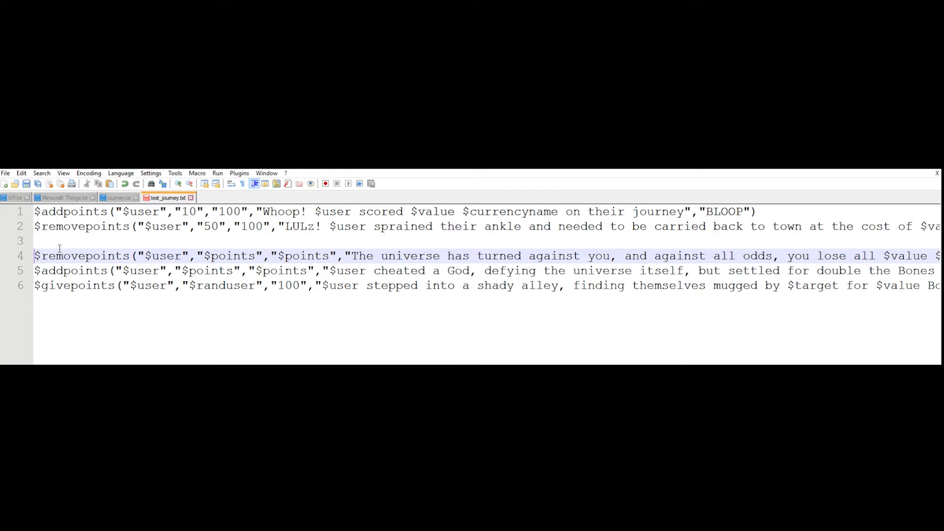
{"action": "left_click", "coordinate": [49, 241]}
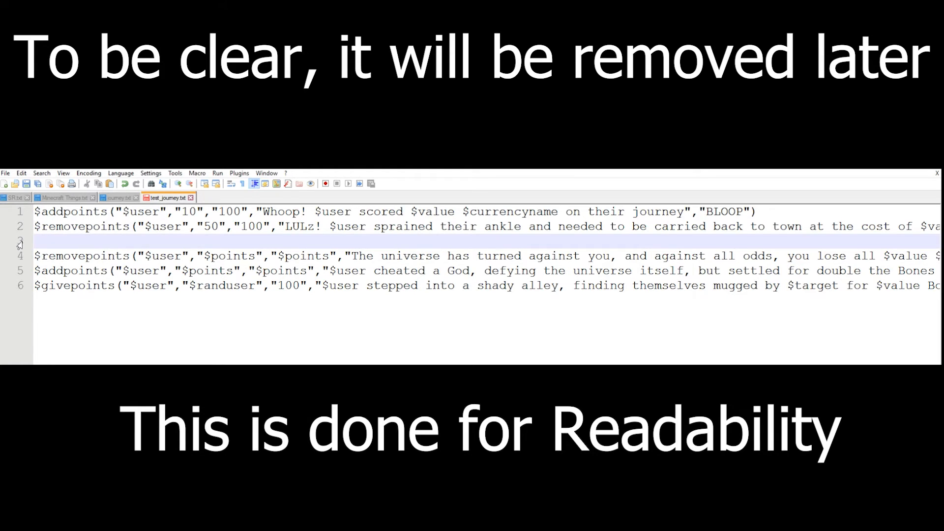
Add a blank line below the $givepoints line, compare it with blank line 3, and remove the added line
{"action": "left_click", "coordinate": [50, 286]}
{"action": "key", "text": "End"}
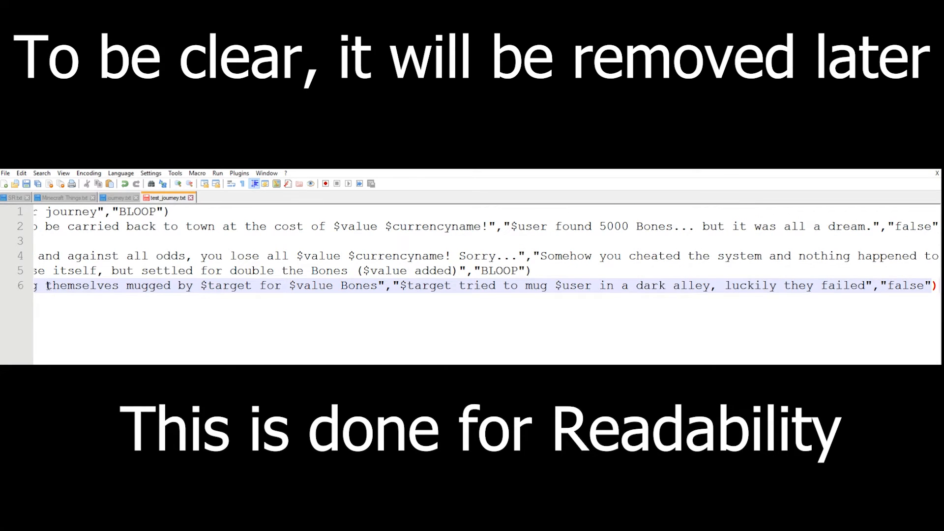
{"action": "key", "text": "Return"}
{"action": "left_click", "coordinate": [46, 243]}
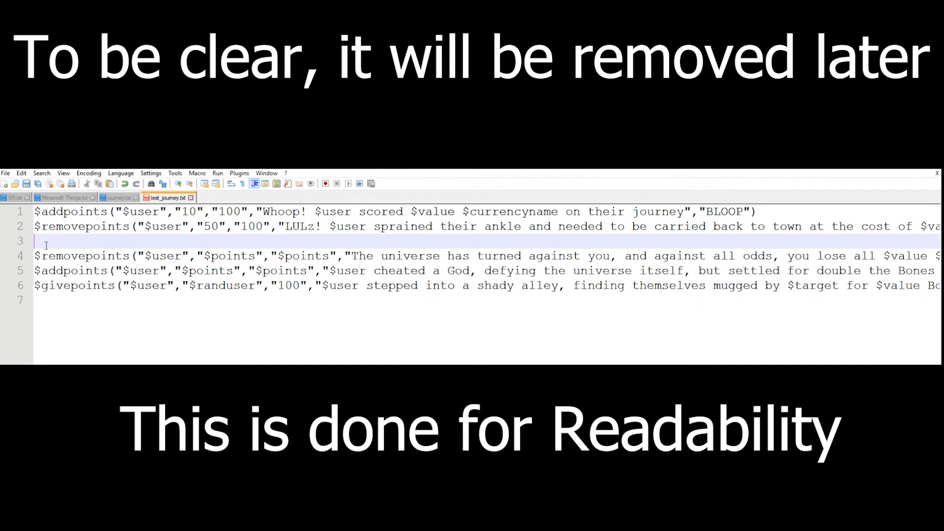
{"action": "left_click", "coordinate": [46, 302]}
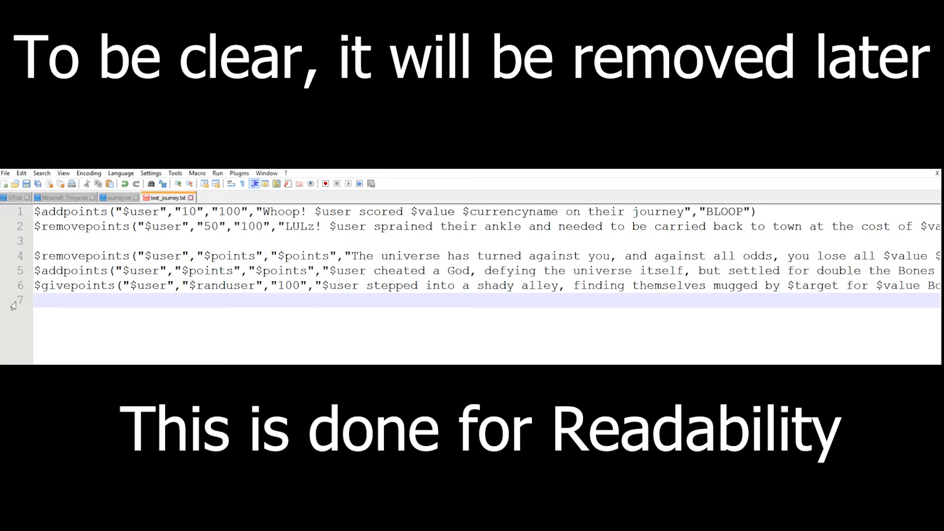
{"action": "key", "text": "BackSpace"}
{"action": "left_click", "coordinate": [40, 307]}
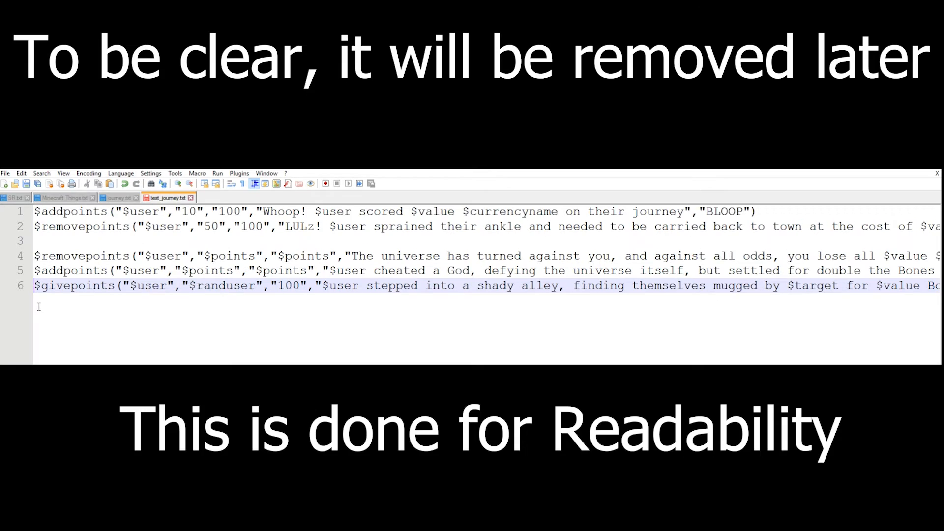
Copy lines 1 and 2 and paste them 14 times at blank line 3, filling the file down to line 30
{"action": "left_click", "coordinate": [40, 242]}
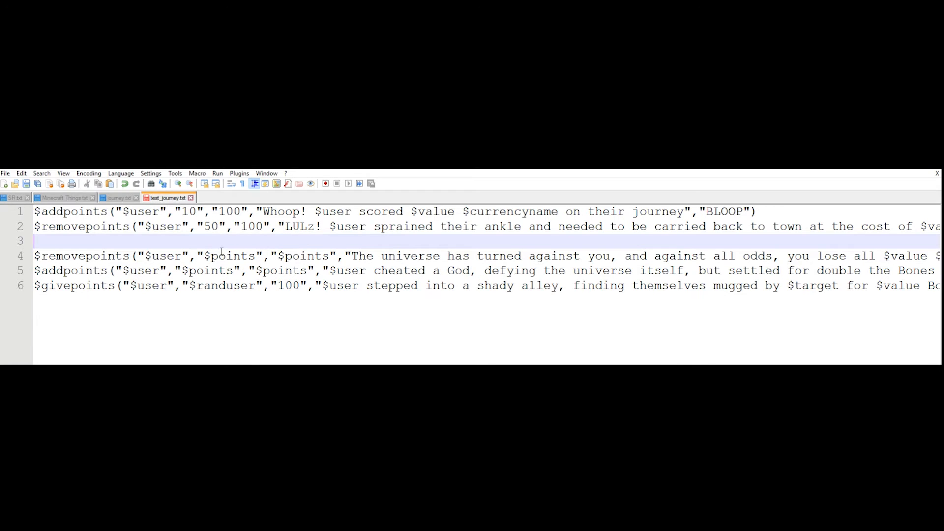
{"action": "left_click", "coordinate": [21, 213]}
{"action": "left_click_drag", "start_coordinate": [22, 213], "coordinate": [19, 226]}
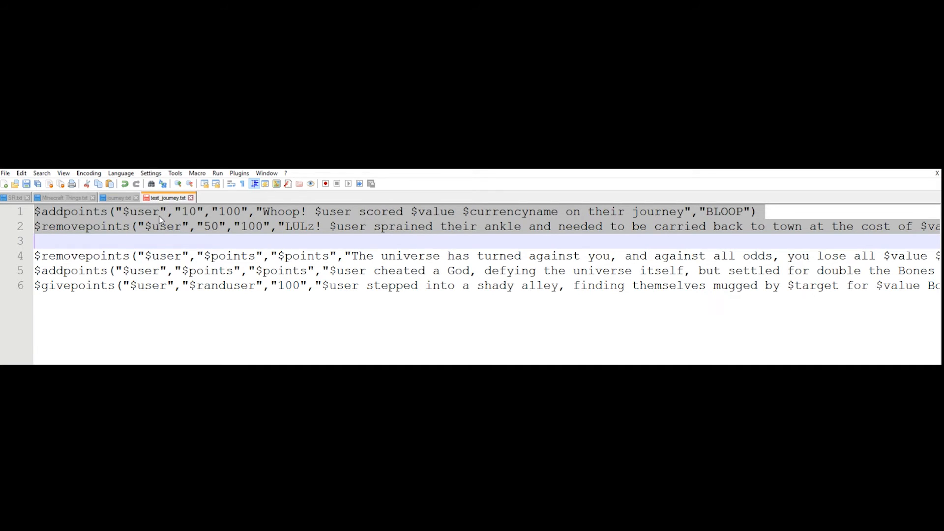
{"action": "left_click", "coordinate": [109, 234]}
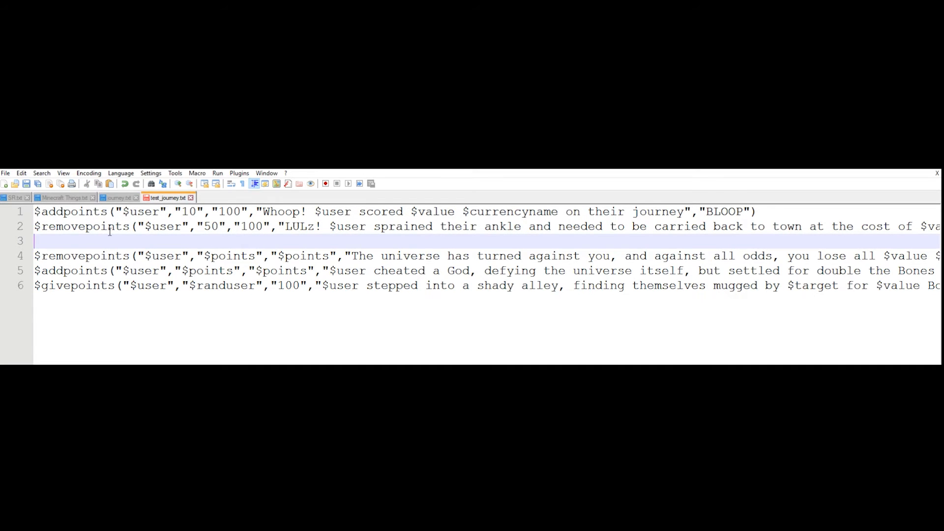
{"action": "key", "text": "ctrl+v"}
{"action": "key", "text": "ctrl+v"}
{"action": "key", "text": "ctrl+v"}
{"action": "key", "text": "ctrl+v"}
{"action": "key", "text": "ctrl+v"}
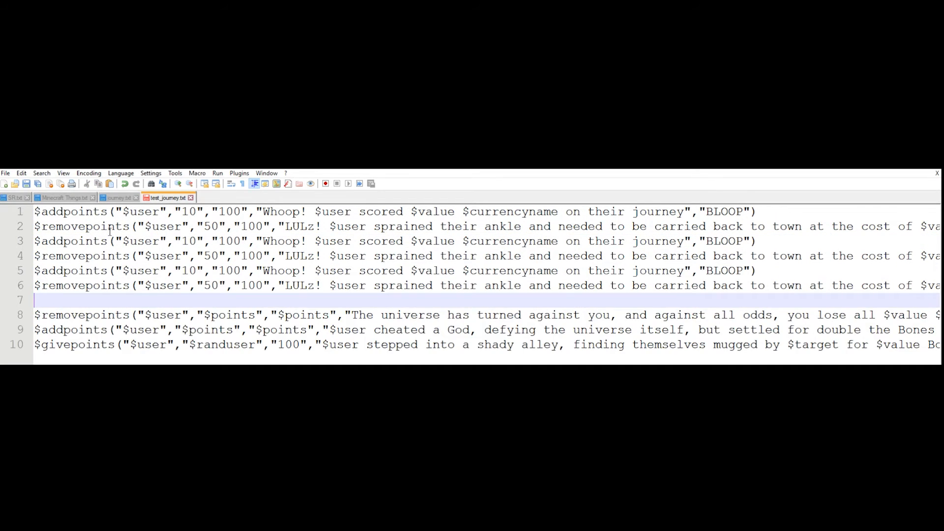
{"action": "key", "text": "ctrl+v"}
{"action": "key", "text": "ctrl+v"}
{"action": "key", "text": "ctrl+v"}
{"action": "key", "text": "ctrl+v"}
{"action": "key", "text": "ctrl+v"}
{"action": "key", "text": "ctrl+v"}
{"action": "key", "text": "ctrl+v"}
{"action": "key", "text": "ctrl+v"}
{"action": "key", "text": "ctrl+v"}
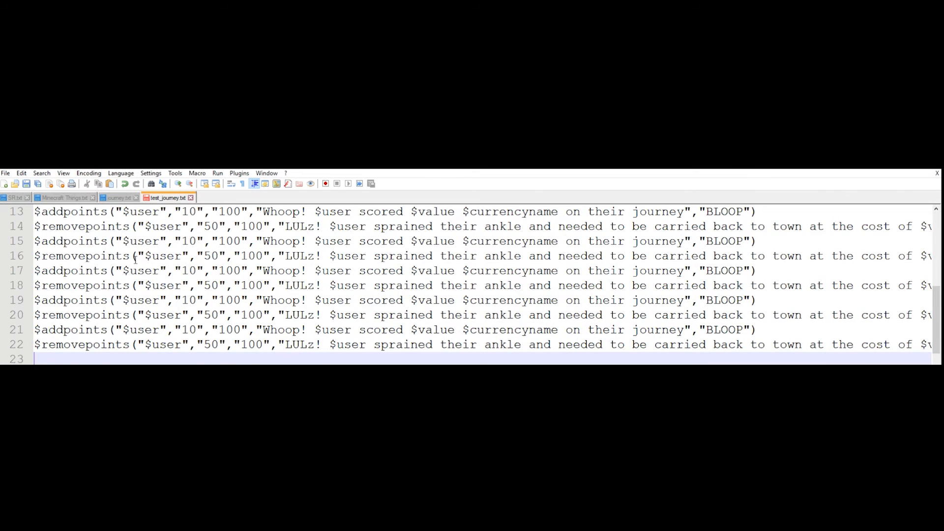
{"action": "scroll", "coordinate": [146, 280], "scroll_direction": "down", "scroll_amount": 1}
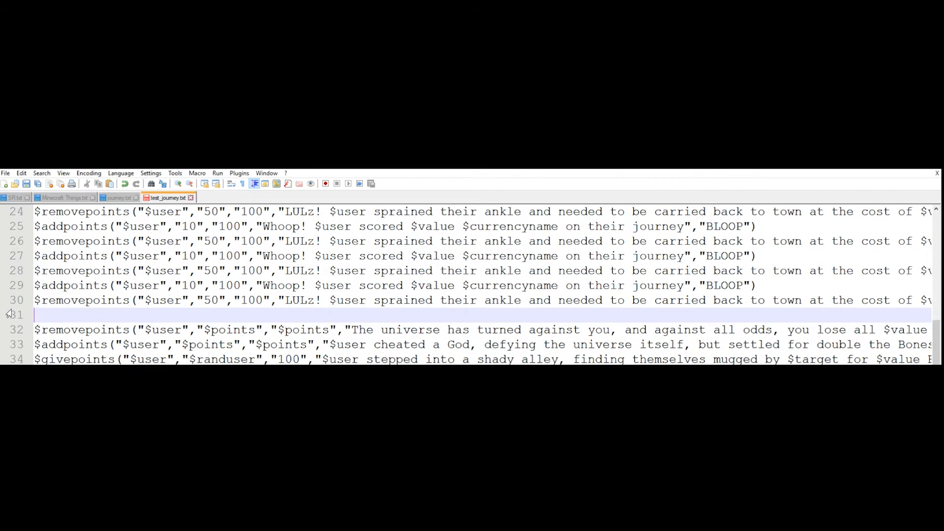
Undo all 14 pasted copies of lines 1 and 2, back to the single blank line 3
{"action": "key", "text": "ctrl+z"}
{"action": "key", "text": "ctrl+z"}
{"action": "key", "text": "ctrl+z"}
{"action": "key", "text": "ctrl+z"}
{"action": "key", "text": "ctrl+z"}
{"action": "key", "text": "ctrl+z"}
{"action": "key", "text": "ctrl+z"}
{"action": "key", "text": "ctrl+z"}
{"action": "key", "text": "ctrl+z"}
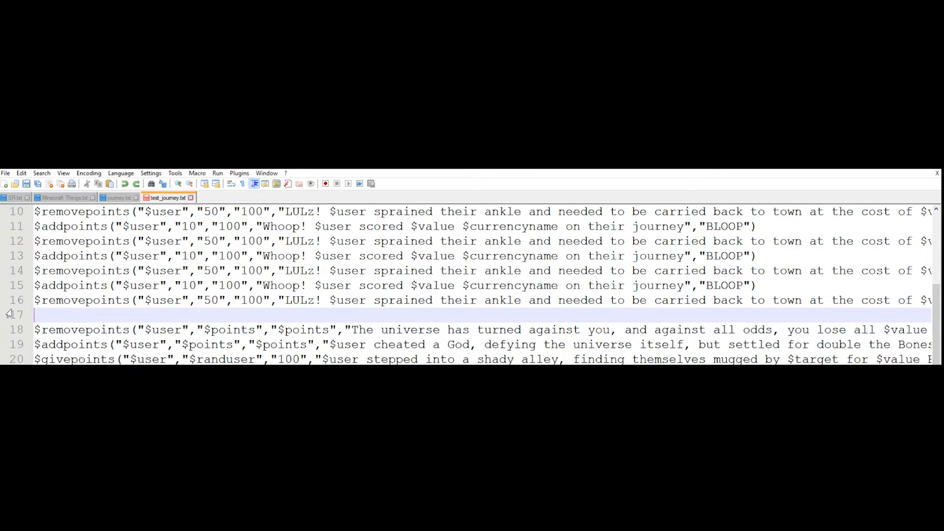
{"action": "key", "text": "ctrl+z"}
{"action": "key", "text": "ctrl+z"}
{"action": "key", "text": "ctrl+z"}
{"action": "key", "text": "ctrl+z"}
{"action": "key", "text": "ctrl+z"}
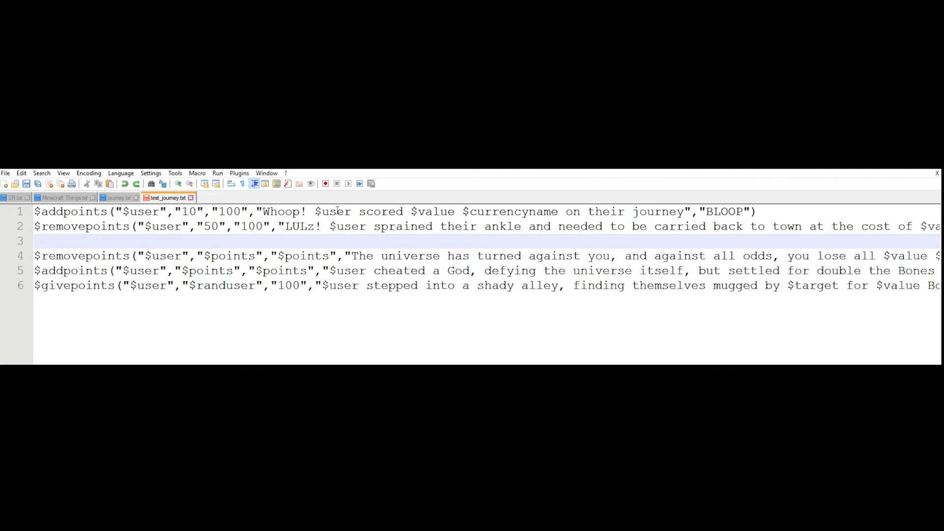
Switch to journey.txt and look through the whole file to examine how its $addpoints and $removepoints outcome lines repeat
{"action": "left_click", "coordinate": [111, 201]}
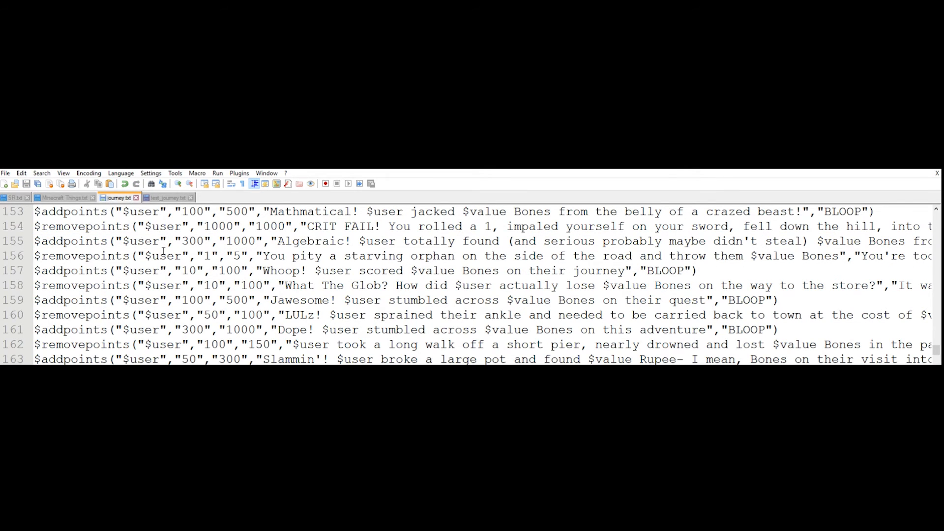
{"action": "scroll", "coordinate": [163, 252], "scroll_direction": "down", "scroll_amount": 6}
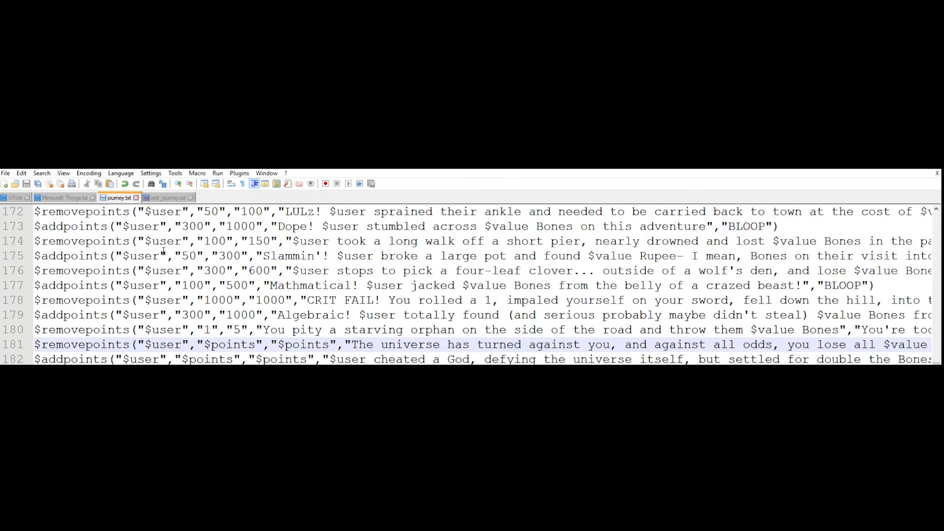
{"action": "scroll", "coordinate": [163, 251], "scroll_direction": "up", "scroll_amount": 10}
{"action": "scroll", "coordinate": [135, 253], "scroll_direction": "down", "scroll_amount": 10}
{"action": "scroll", "coordinate": [136, 253], "scroll_direction": "up", "scroll_amount": 20}
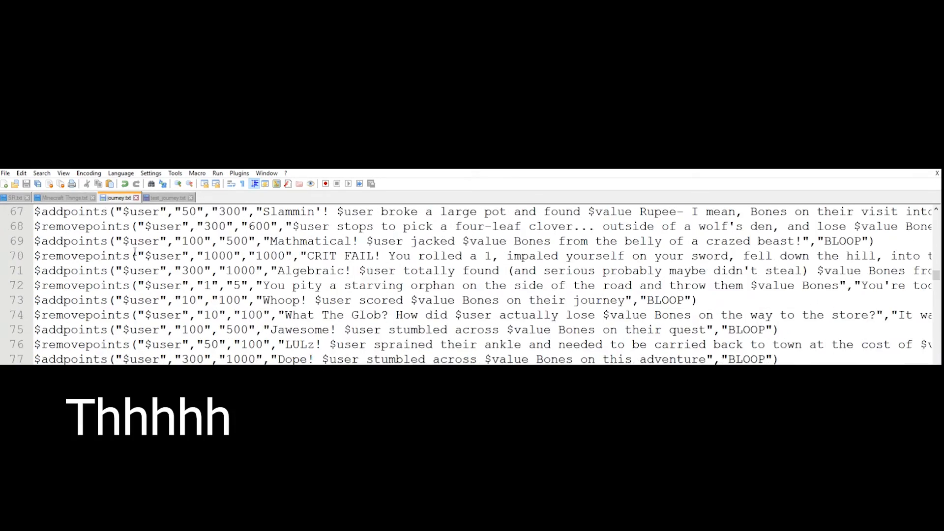
{"action": "scroll", "coordinate": [135, 251], "scroll_direction": "up", "scroll_amount": 19}
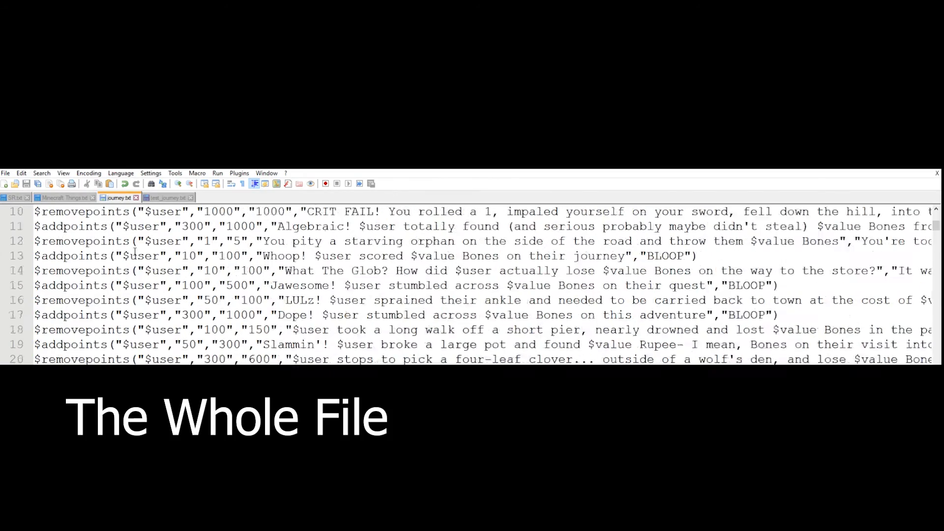
{"action": "scroll", "coordinate": [135, 252], "scroll_direction": "down", "scroll_amount": 20}
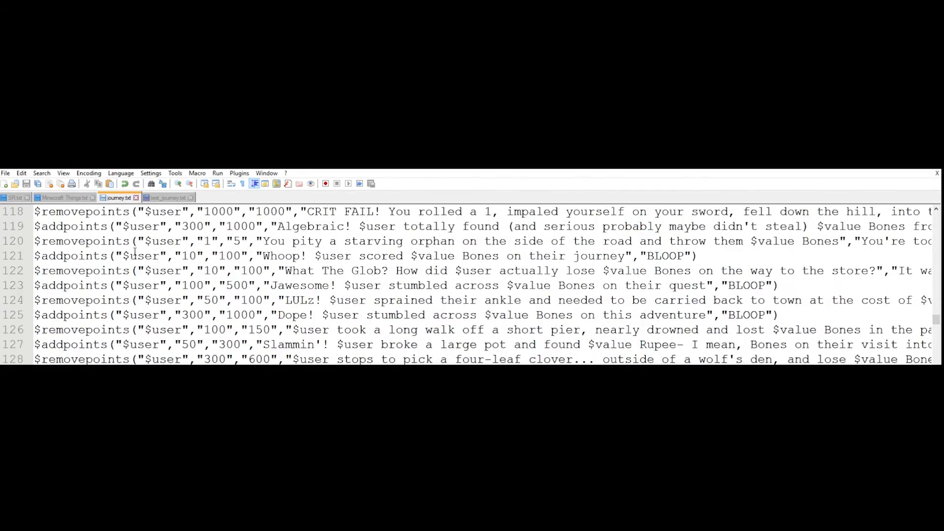
{"action": "scroll", "coordinate": [135, 252], "scroll_direction": "down", "scroll_amount": 18}
Highlight lines 180, 181 and 182 individually to examine where the repeated outcomes give way to the "$points" outcomes
{"action": "left_click", "coordinate": [13, 345]}
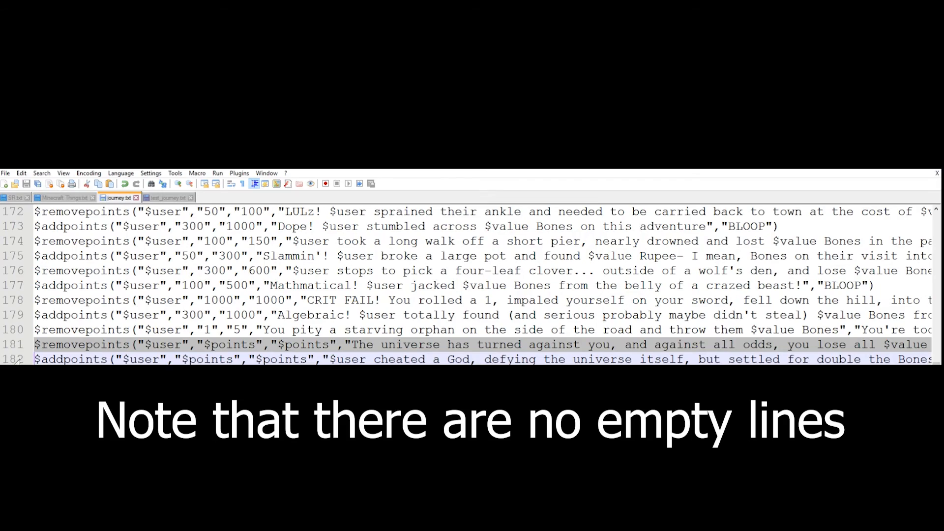
{"action": "left_click", "coordinate": [15, 333]}
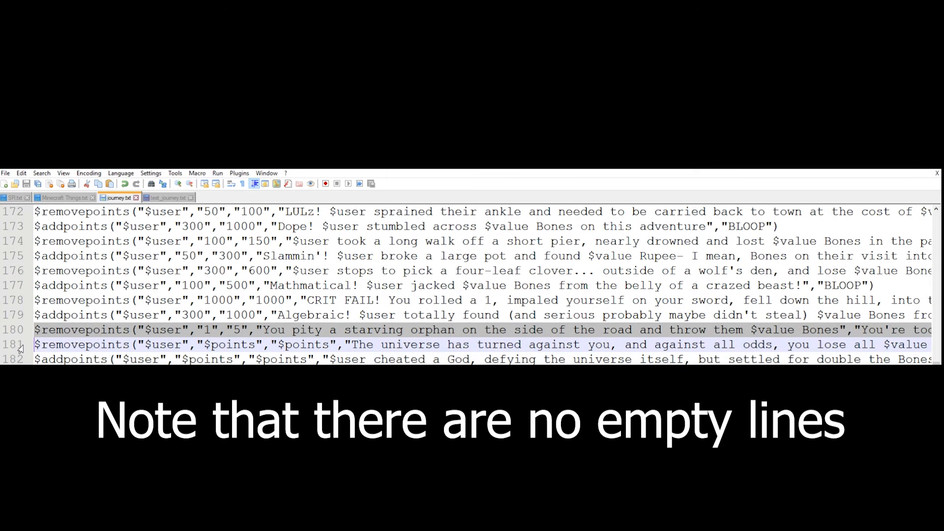
{"action": "left_click", "coordinate": [20, 347]}
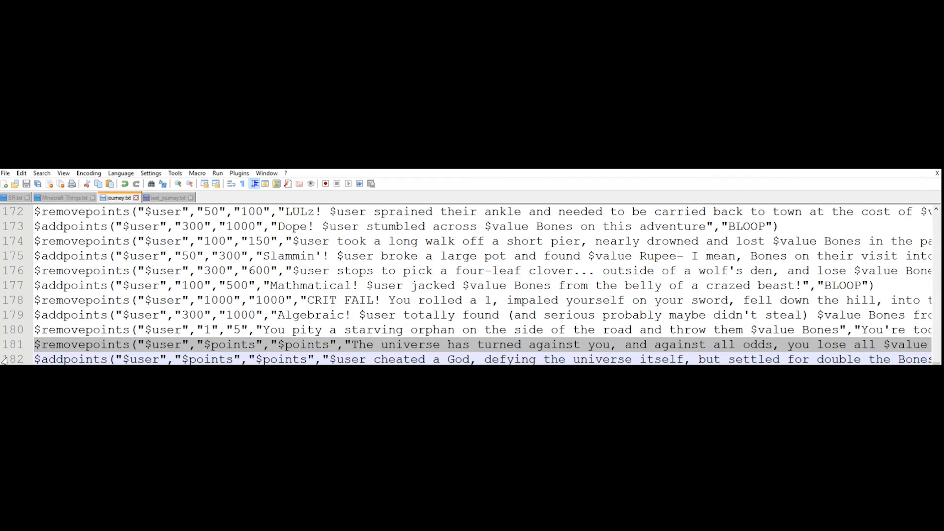
{"action": "left_click", "coordinate": [4, 361]}
{"action": "left_click", "coordinate": [72, 315]}
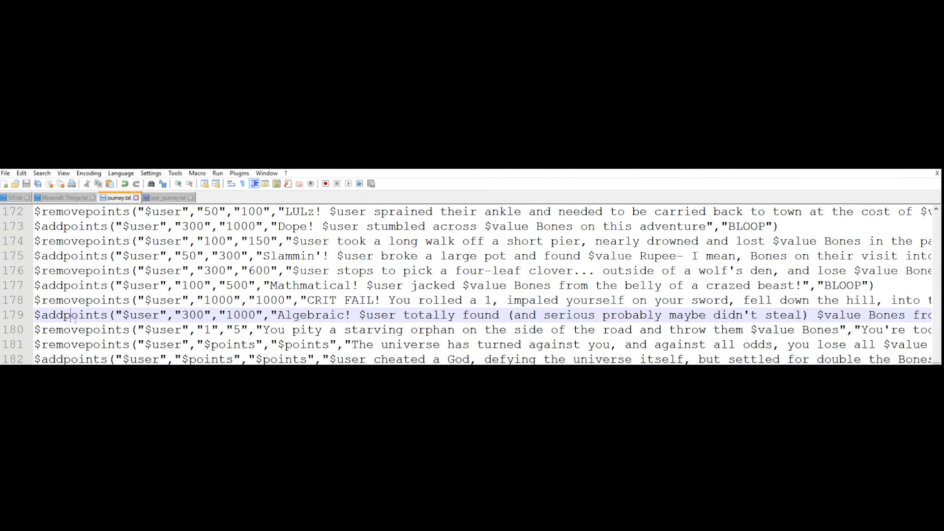
Review journey.txt from line 179 back to line 1 and down to about line 70, comparing the repeated blocks of outcomes
{"action": "scroll", "coordinate": [75, 317], "scroll_direction": "up", "scroll_amount": 12}
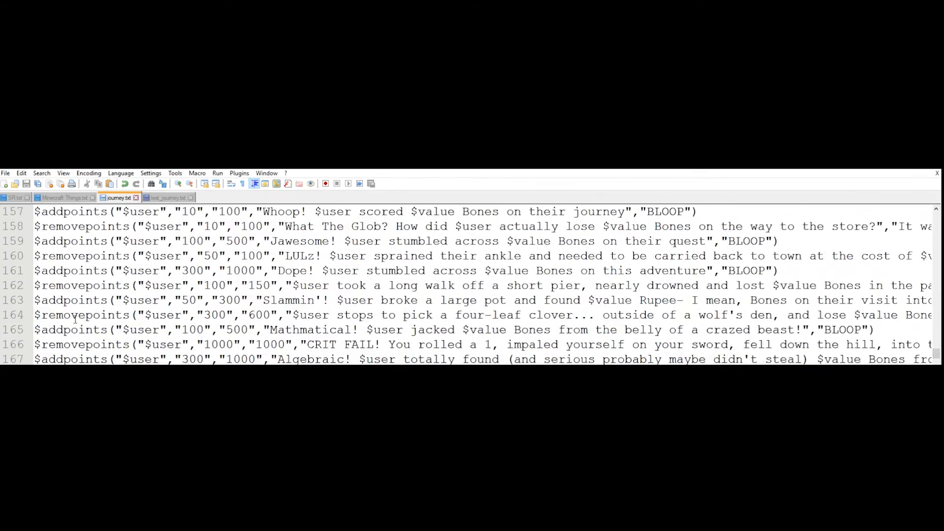
{"action": "scroll", "coordinate": [74, 317], "scroll_direction": "up", "scroll_amount": 20}
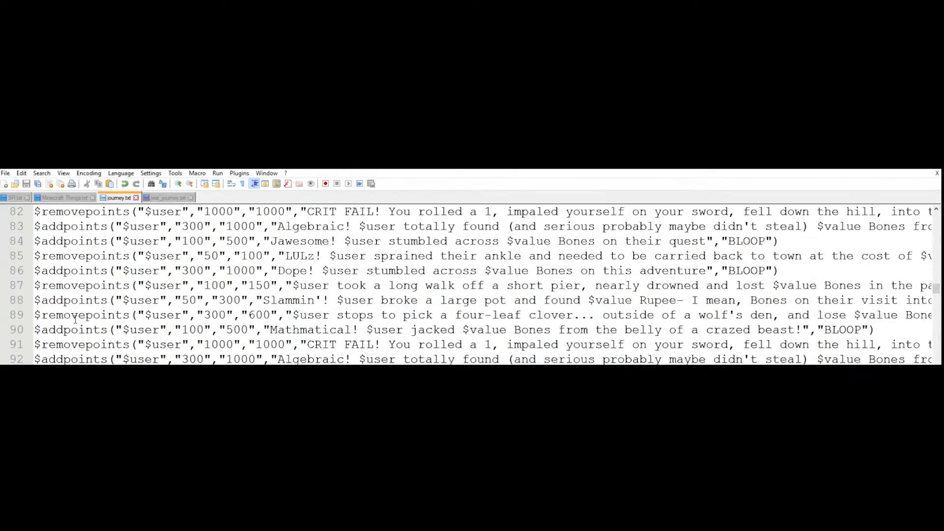
{"action": "scroll", "coordinate": [75, 319], "scroll_direction": "up", "scroll_amount": 12}
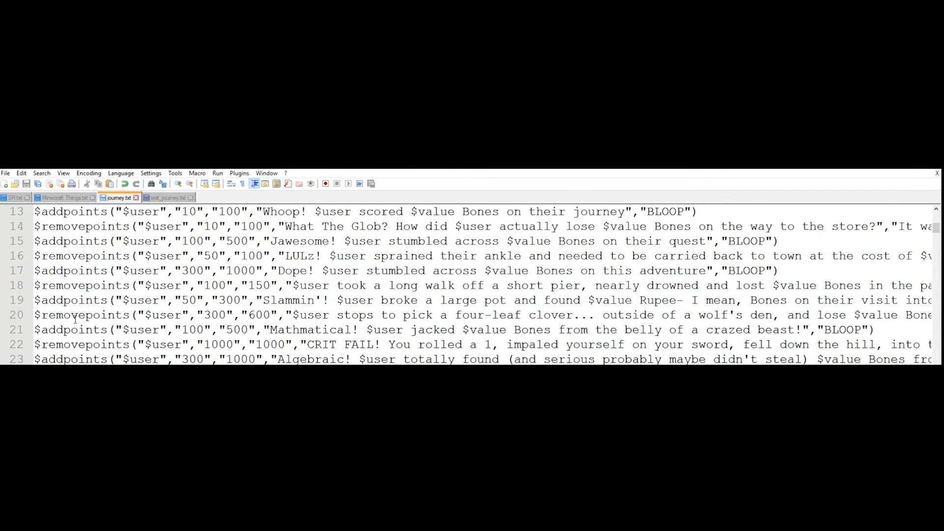
{"action": "scroll", "coordinate": [75, 318], "scroll_direction": "up", "scroll_amount": 4}
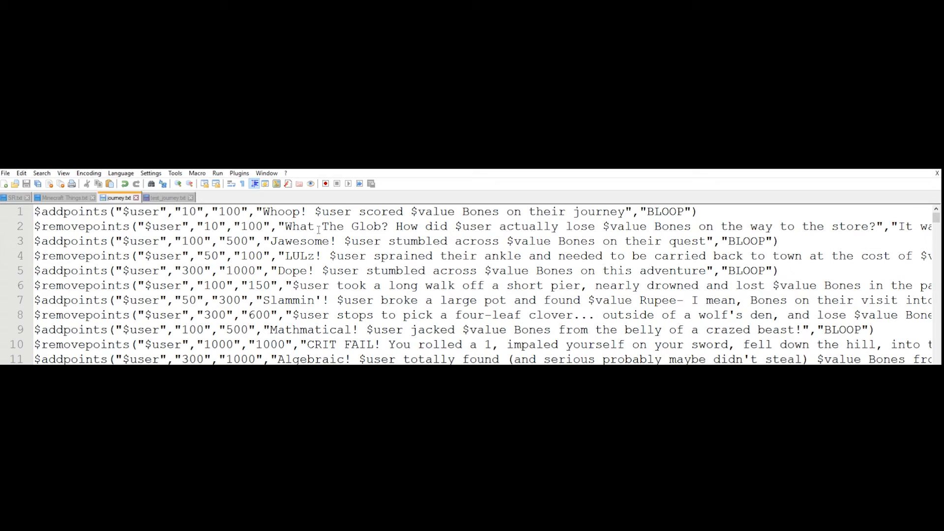
{"action": "scroll", "coordinate": [298, 241], "scroll_direction": "down", "scroll_amount": 6}
{"action": "scroll", "coordinate": [230, 238], "scroll_direction": "up", "scroll_amount": 6}
{"action": "scroll", "coordinate": [263, 241], "scroll_direction": "down", "scroll_amount": 20}
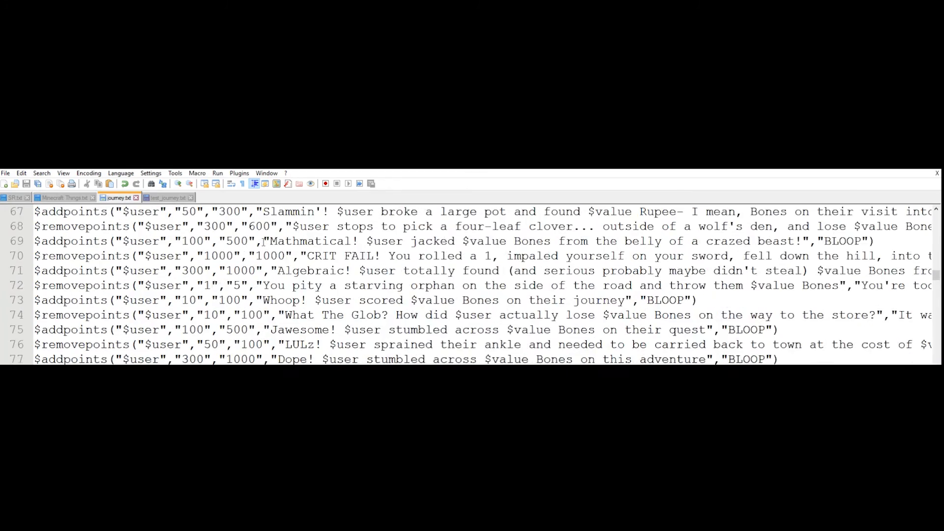
{"action": "scroll", "coordinate": [263, 241], "scroll_direction": "up", "scroll_amount": 3}
{"action": "scroll", "coordinate": [263, 241], "scroll_direction": "down", "scroll_amount": 2}
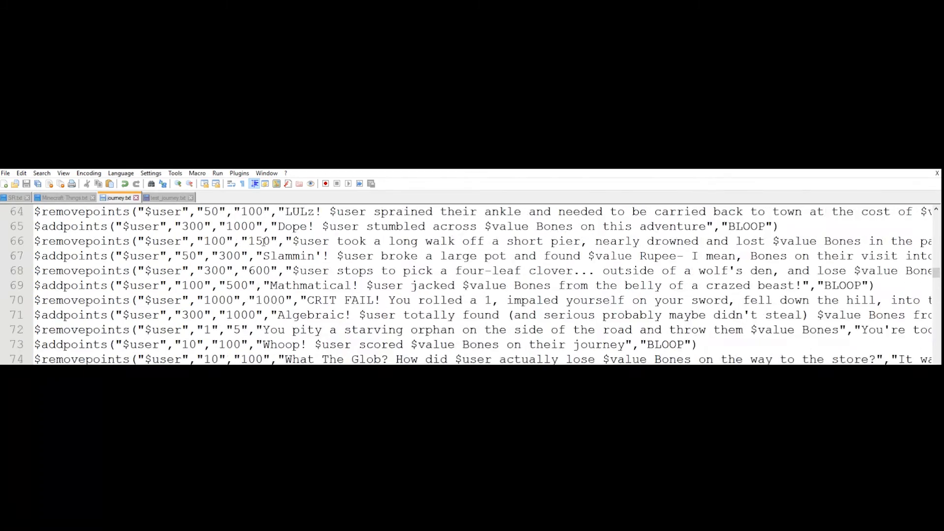
Examine the starving orphan $removepoints function in line 180, highlighting its minimum value "1"
{"action": "scroll", "coordinate": [263, 241], "scroll_direction": "down", "scroll_amount": 20}
{"action": "left_click", "coordinate": [34, 330]}
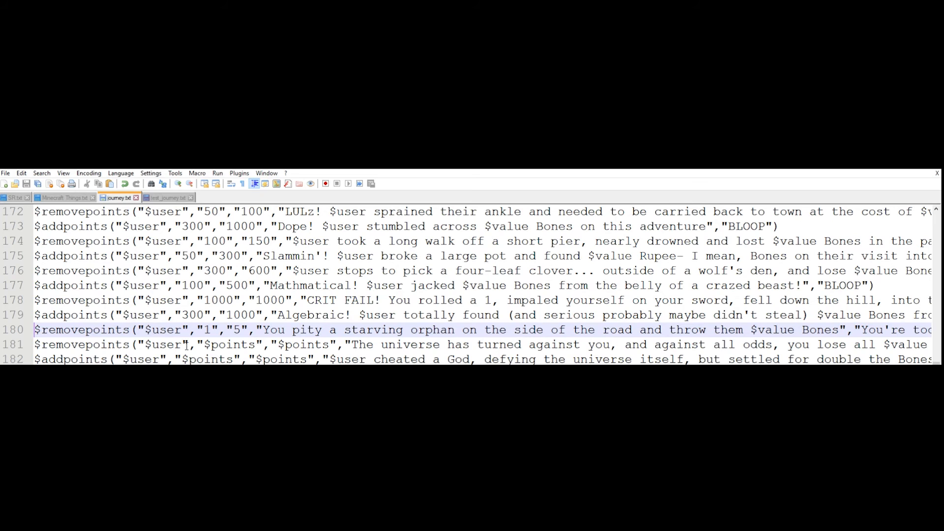
{"action": "left_click_drag", "start_coordinate": [199, 331], "coordinate": [215, 334]}
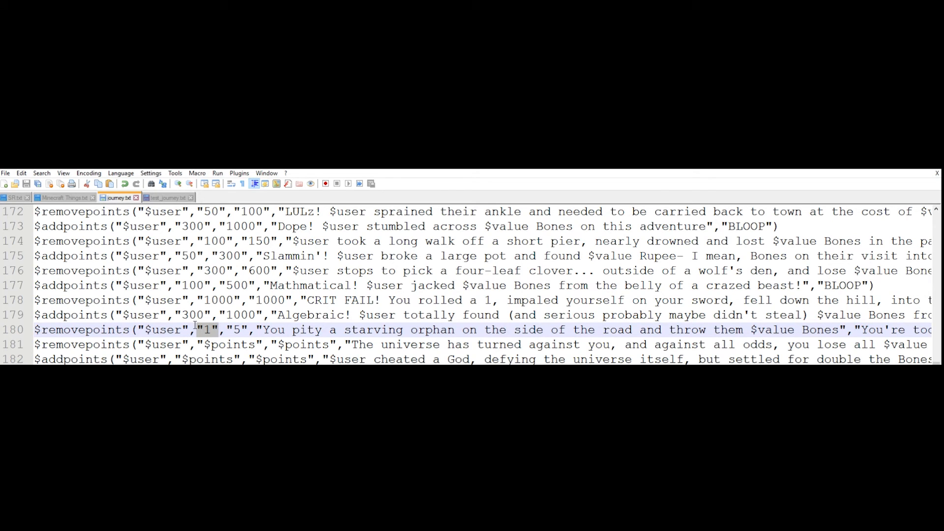